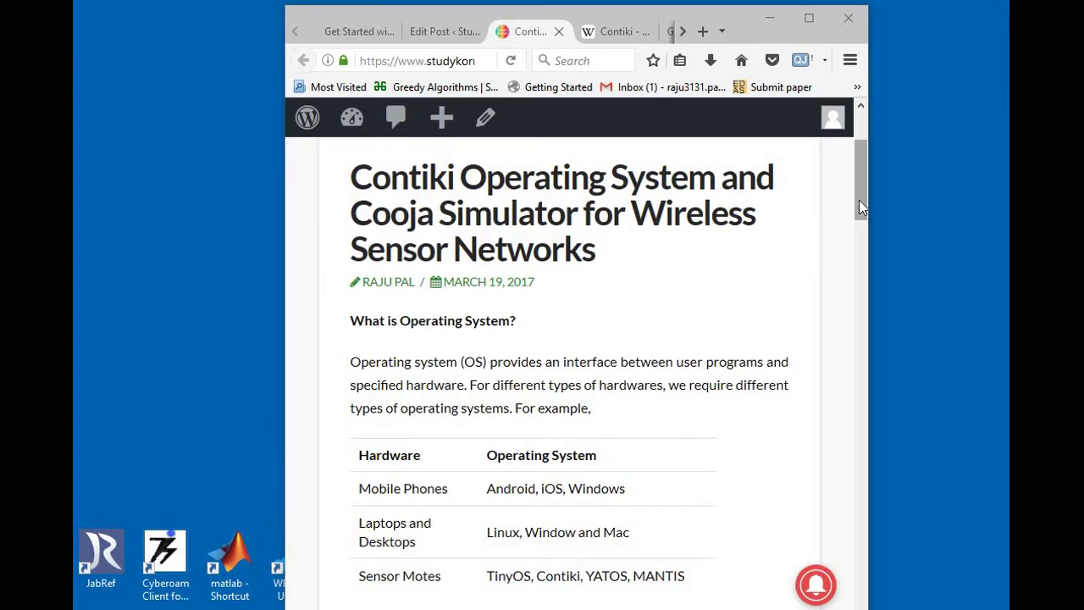
Step: Drag the Firefox page scrollbar to read down through the current page
{"action": "left_click_drag", "start_coordinate": [859, 198], "coordinate": [863, 230]}
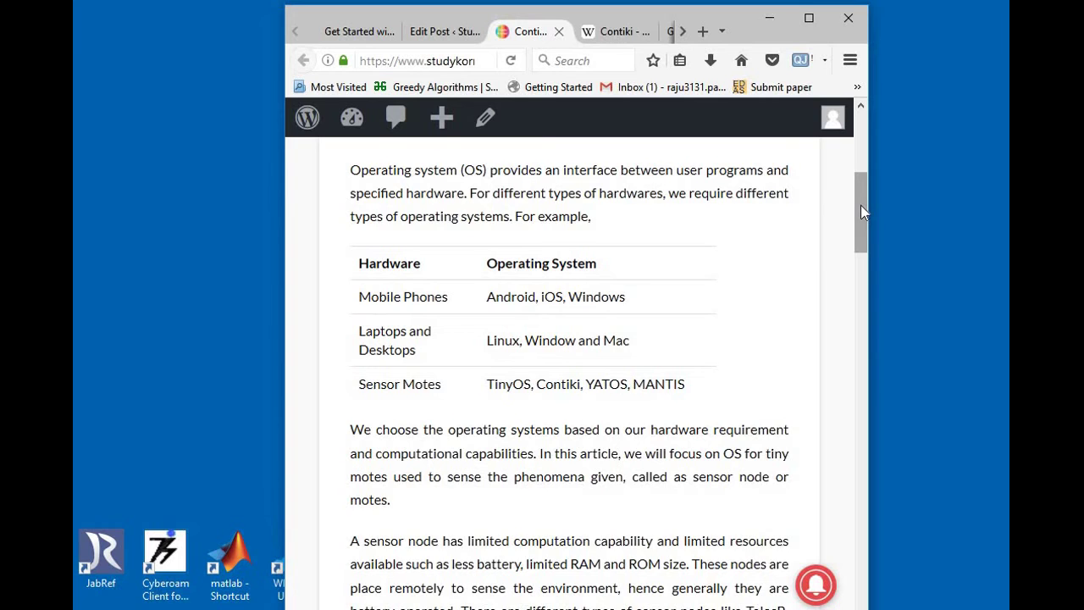
{"action": "left_click_drag", "start_coordinate": [860, 205], "coordinate": [862, 224]}
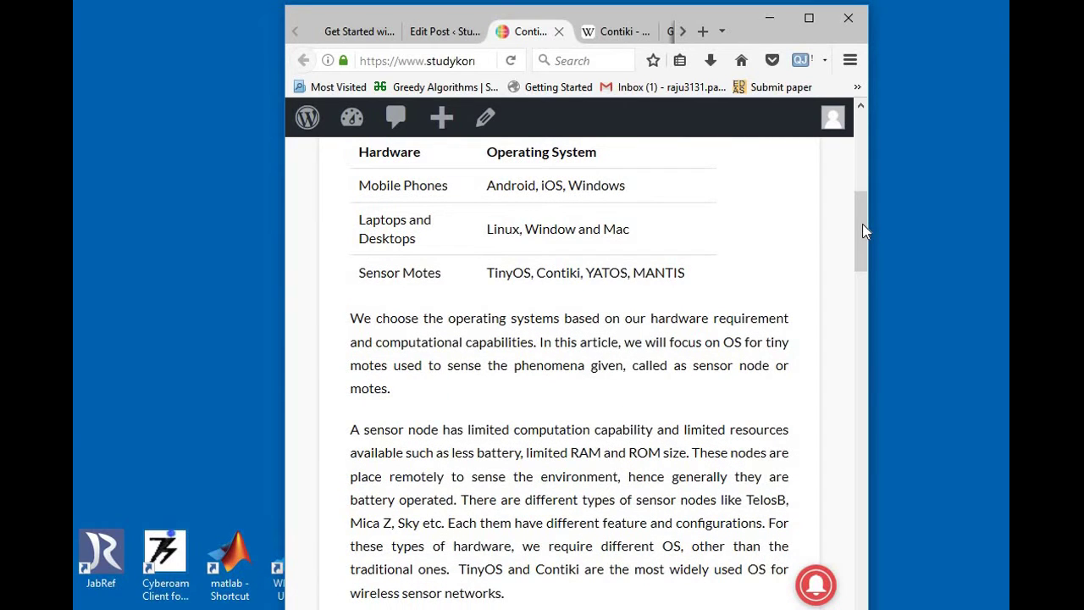
{"action": "left_click_drag", "start_coordinate": [863, 223], "coordinate": [864, 254]}
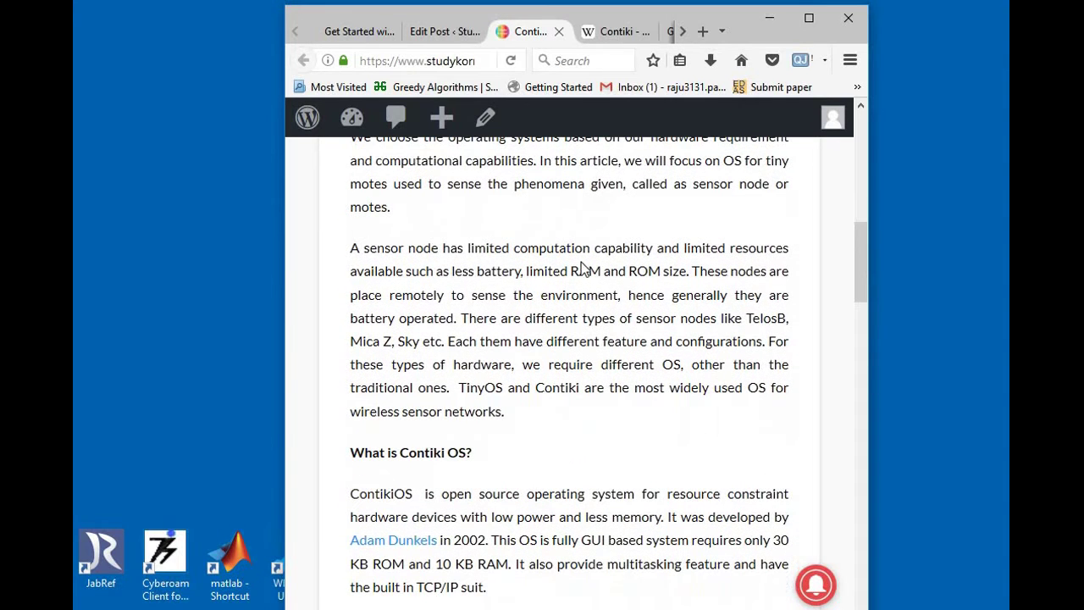
{"action": "mouse_move", "coordinate": [856, 242]}
{"action": "left_mouse_down"}
{"action": "mouse_move", "coordinate": [859, 180]}
{"action": "mouse_move", "coordinate": [857, 244]}
{"action": "left_mouse_up"}
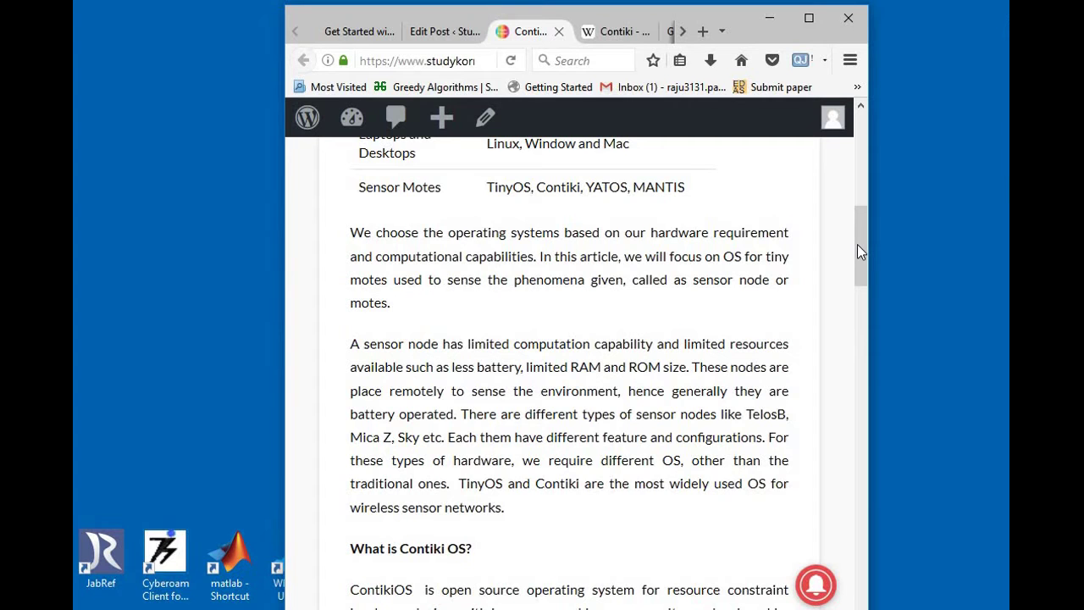
{"action": "left_click_drag", "start_coordinate": [858, 244], "coordinate": [861, 270]}
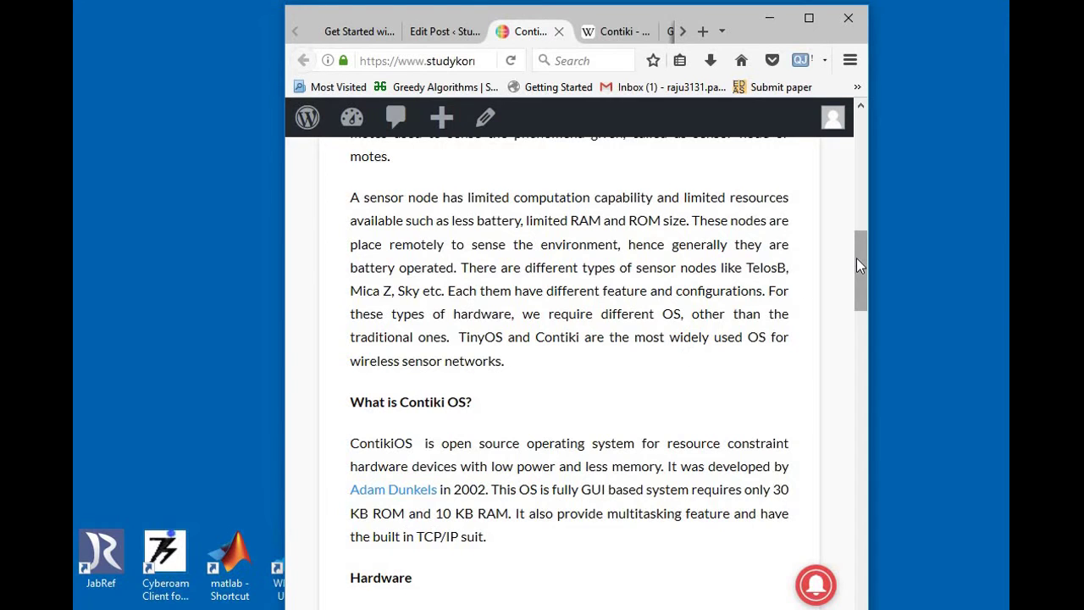
{"action": "left_click_drag", "start_coordinate": [854, 259], "coordinate": [856, 283]}
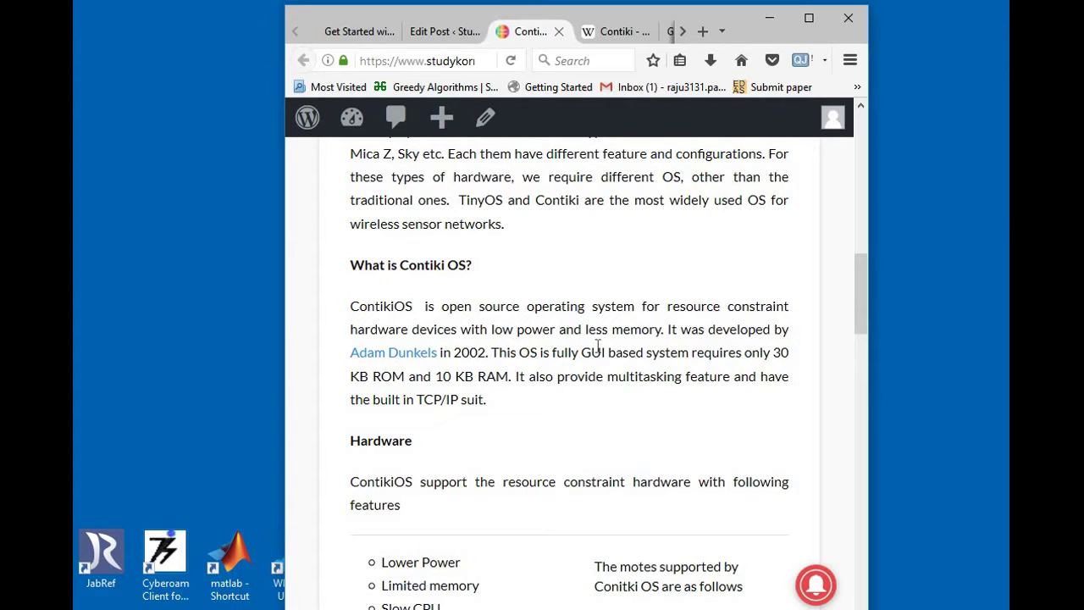
{"action": "left_click_drag", "start_coordinate": [856, 294], "coordinate": [860, 306]}
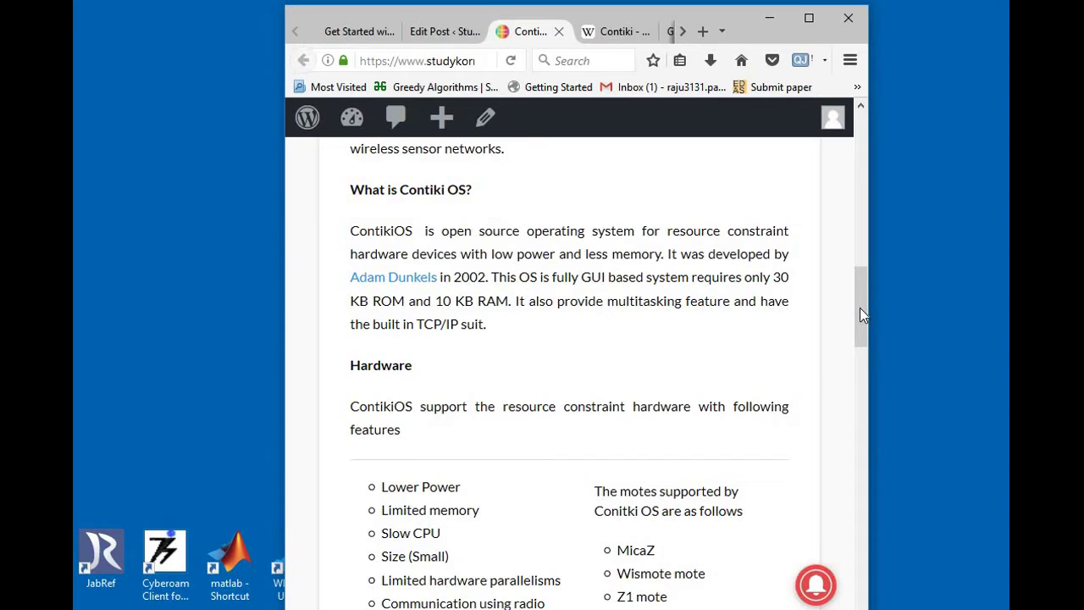
{"action": "left_click_drag", "start_coordinate": [859, 308], "coordinate": [860, 310]}
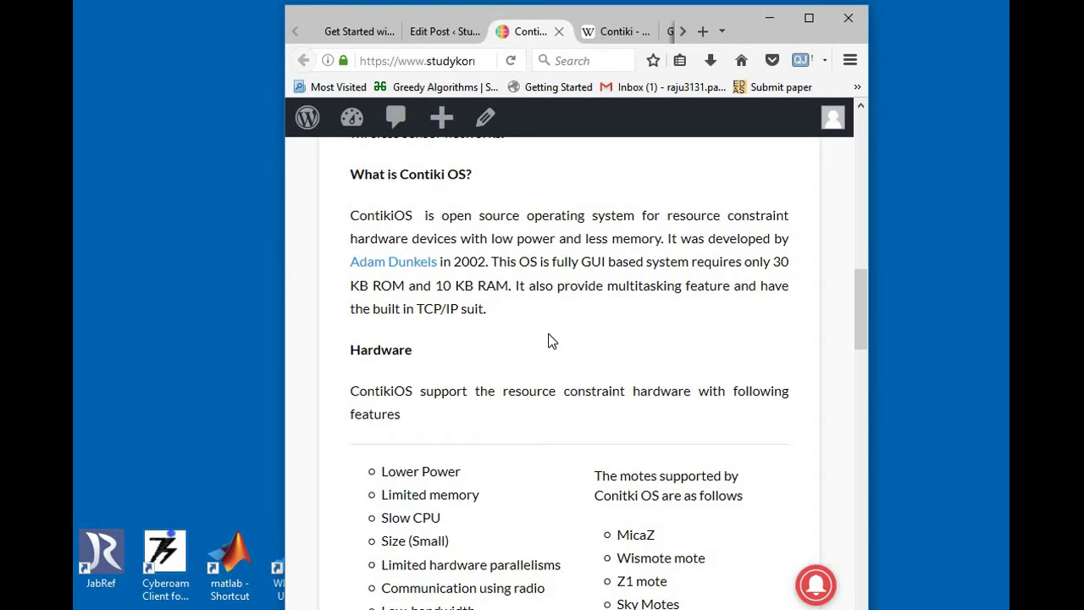
{"action": "left_click_drag", "start_coordinate": [862, 291], "coordinate": [862, 310]}
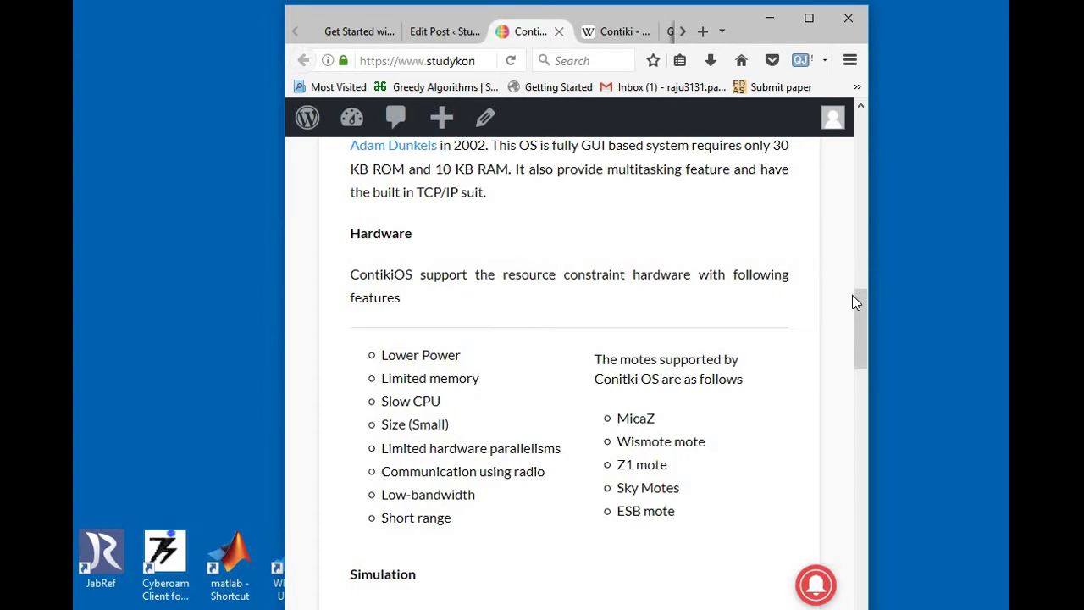
{"action": "left_click_drag", "start_coordinate": [857, 301], "coordinate": [865, 351]}
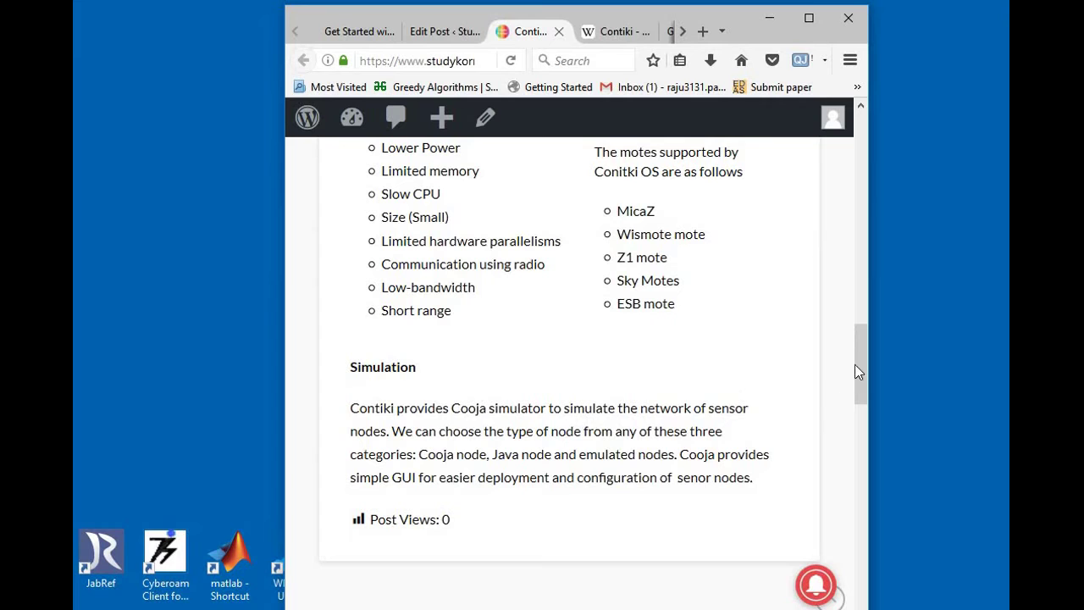
{"action": "left_click_drag", "start_coordinate": [855, 362], "coordinate": [858, 382]}
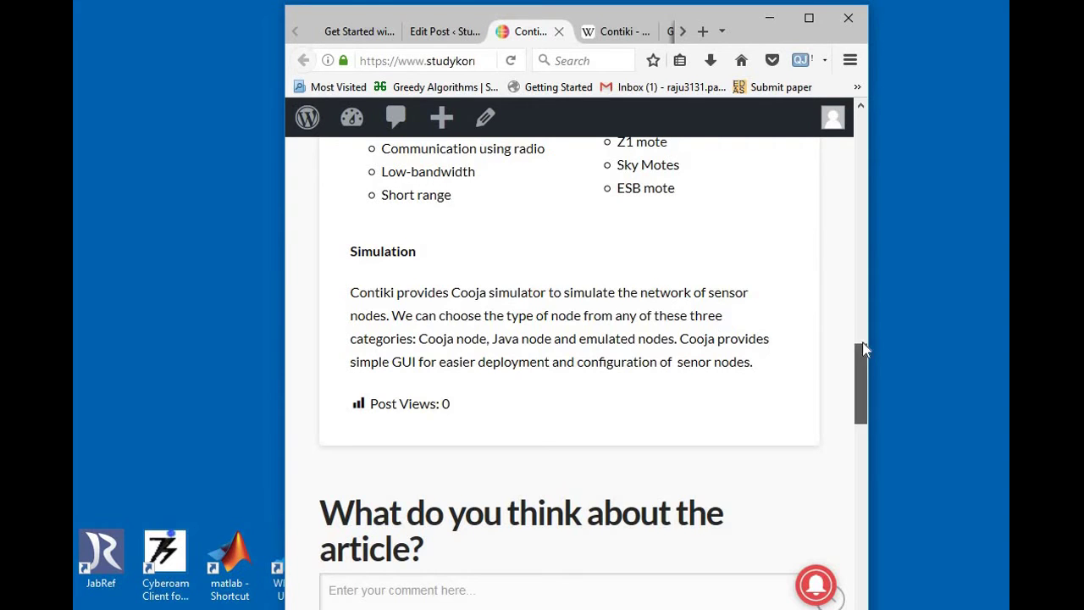
{"action": "left_click_drag", "start_coordinate": [863, 370], "coordinate": [865, 312]}
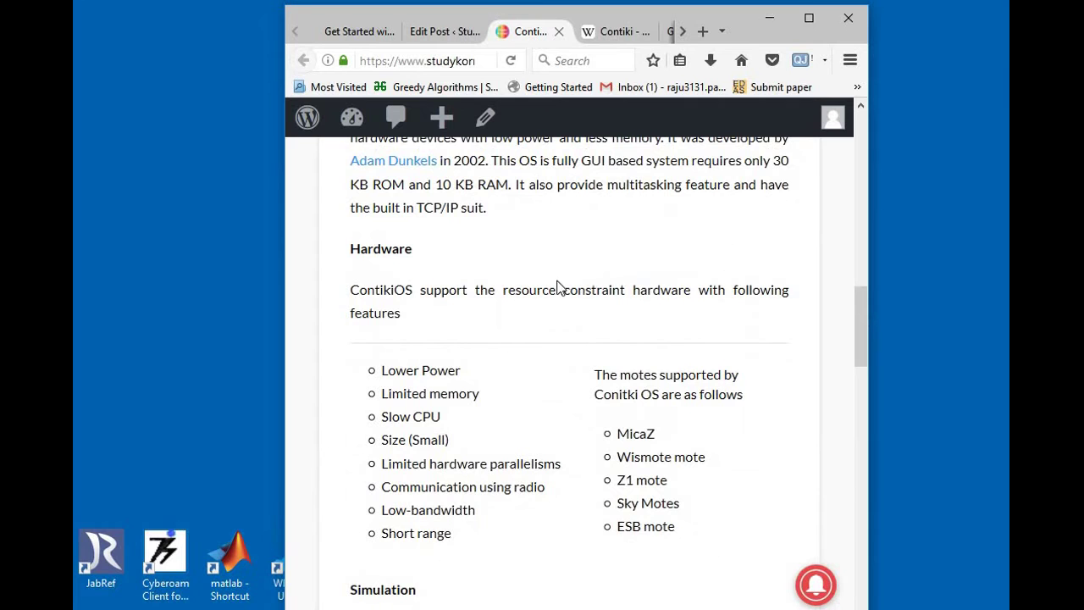
Step: Move through the Wikipedia and contiki-os.org tabs to the Get Started with Contiki page
{"action": "left_click", "coordinate": [599, 34]}
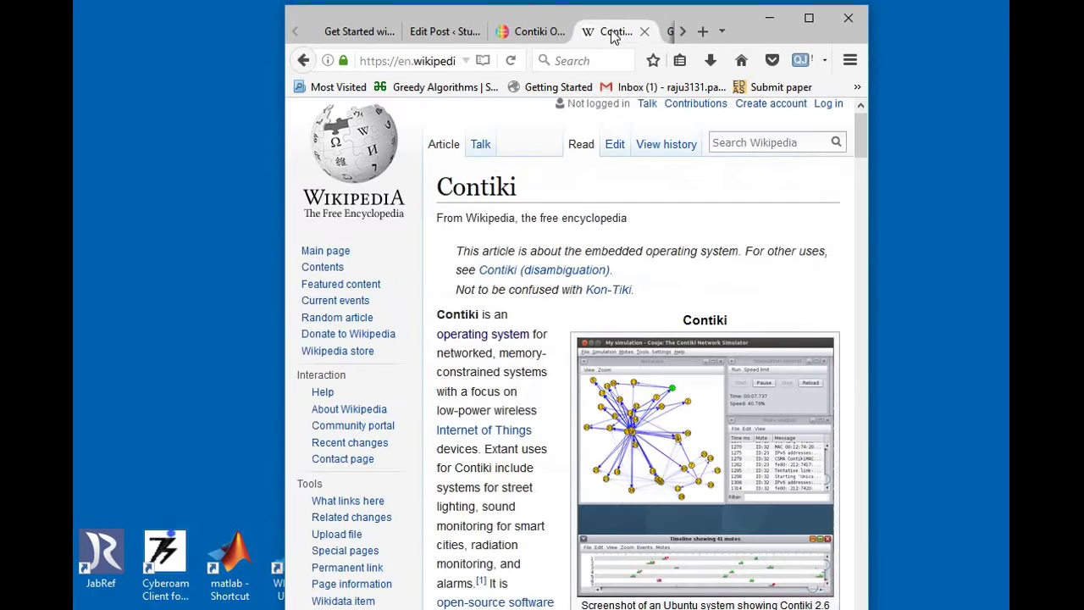
{"action": "left_click", "coordinate": [684, 35]}
{"action": "left_click", "coordinate": [684, 35]}
{"action": "left_click", "coordinate": [685, 35]}
{"action": "left_click", "coordinate": [684, 36]}
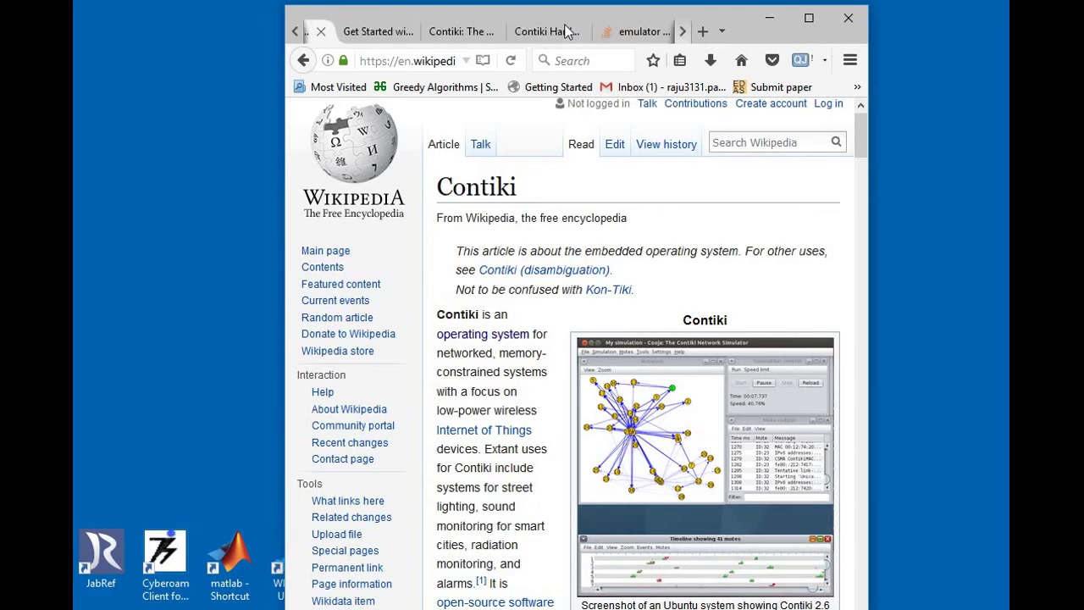
{"action": "left_click", "coordinate": [421, 34]}
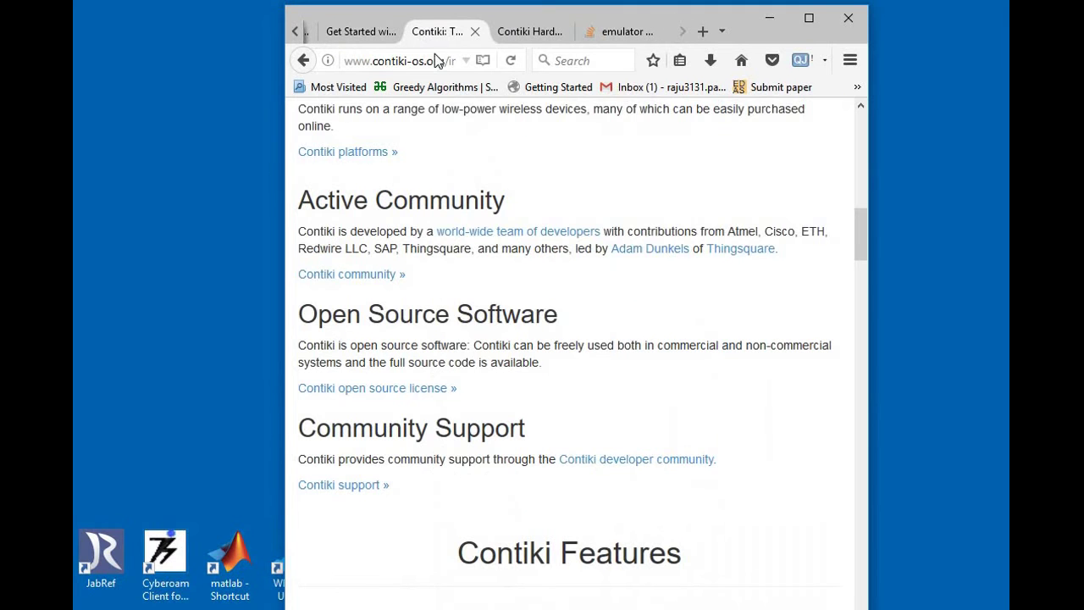
{"action": "left_click", "coordinate": [354, 31]}
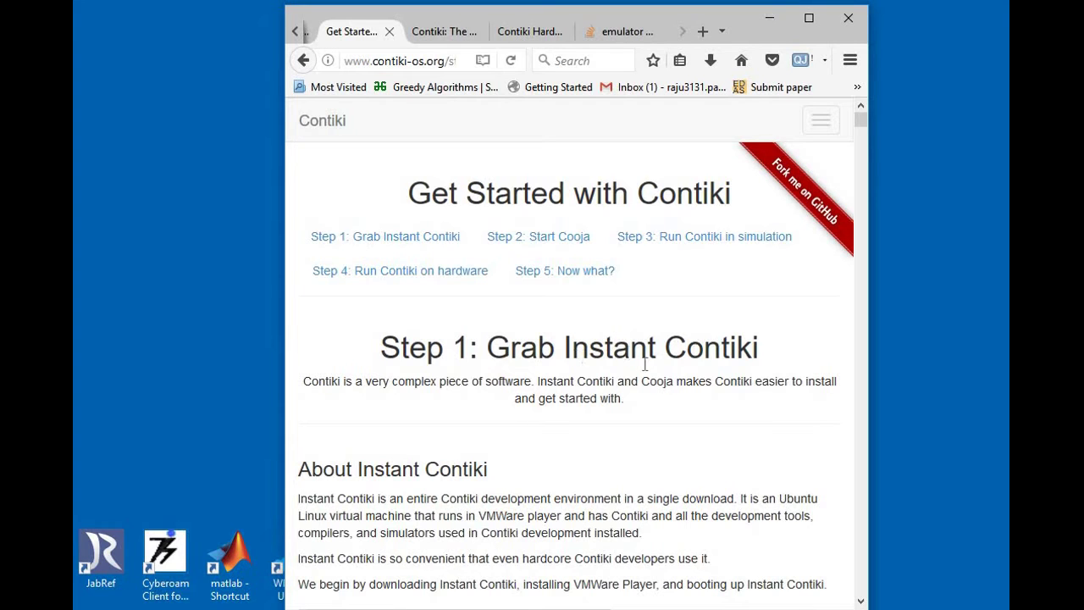
Step: Select 'Instant Contiki' in the heading and scroll down to the Install VMWare Player section
{"action": "mouse_move", "coordinate": [556, 351]}
{"action": "left_mouse_down"}
{"action": "mouse_move", "coordinate": [758, 347]}
{"action": "mouse_move", "coordinate": [566, 348]}
{"action": "left_mouse_up"}
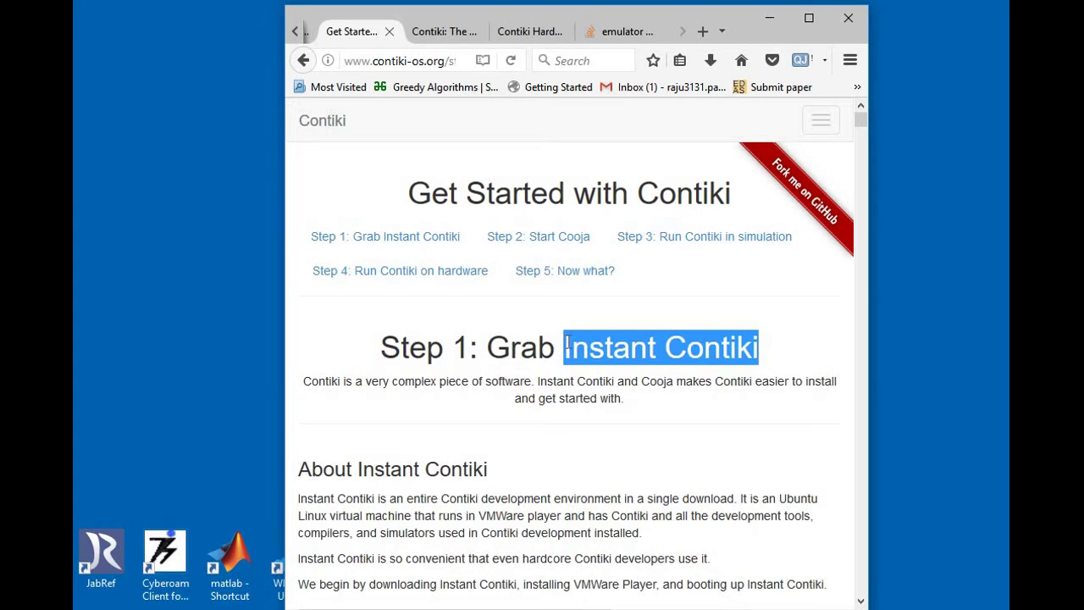
{"action": "left_click", "coordinate": [861, 601]}
{"action": "left_click", "coordinate": [861, 601]}
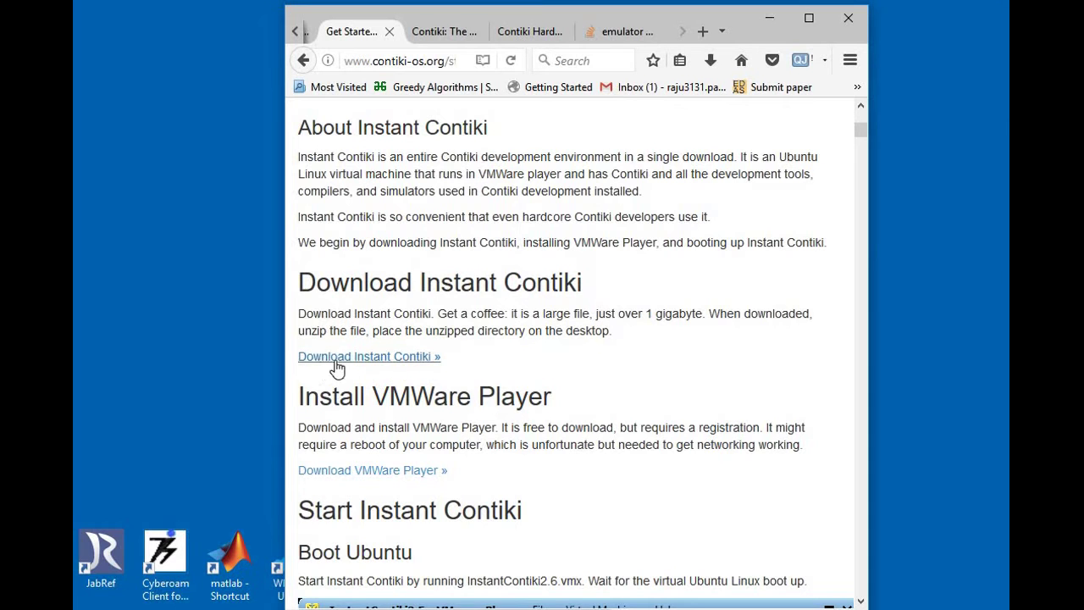
Step: From the desktop, extract InstantContiki2.7.zip to InstantContiki2.7\ and open the new folder
{"action": "left_click", "coordinate": [769, 19]}
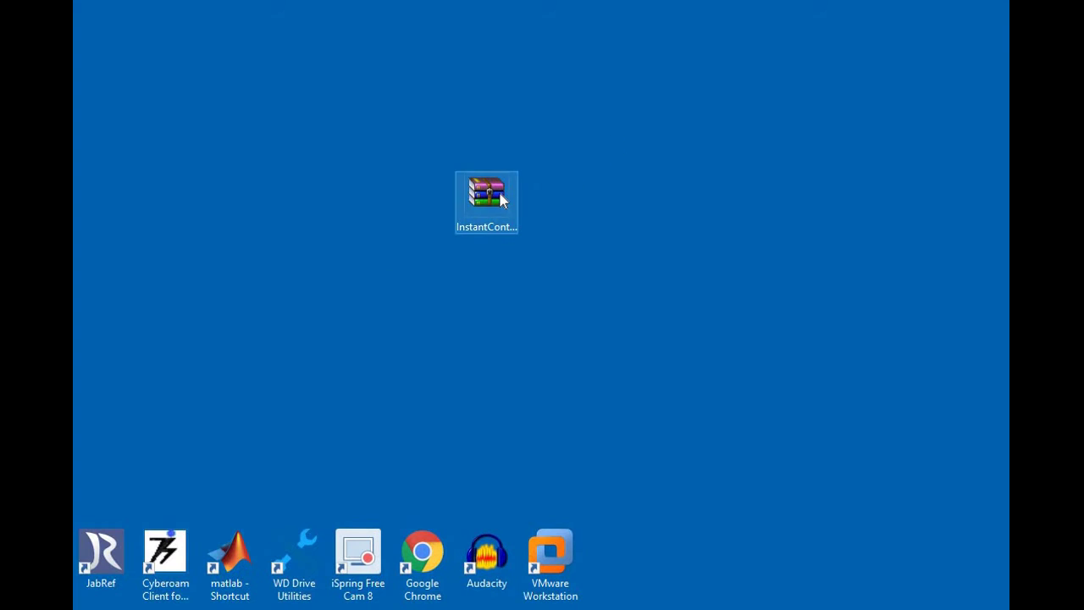
{"action": "left_click", "coordinate": [498, 191]}
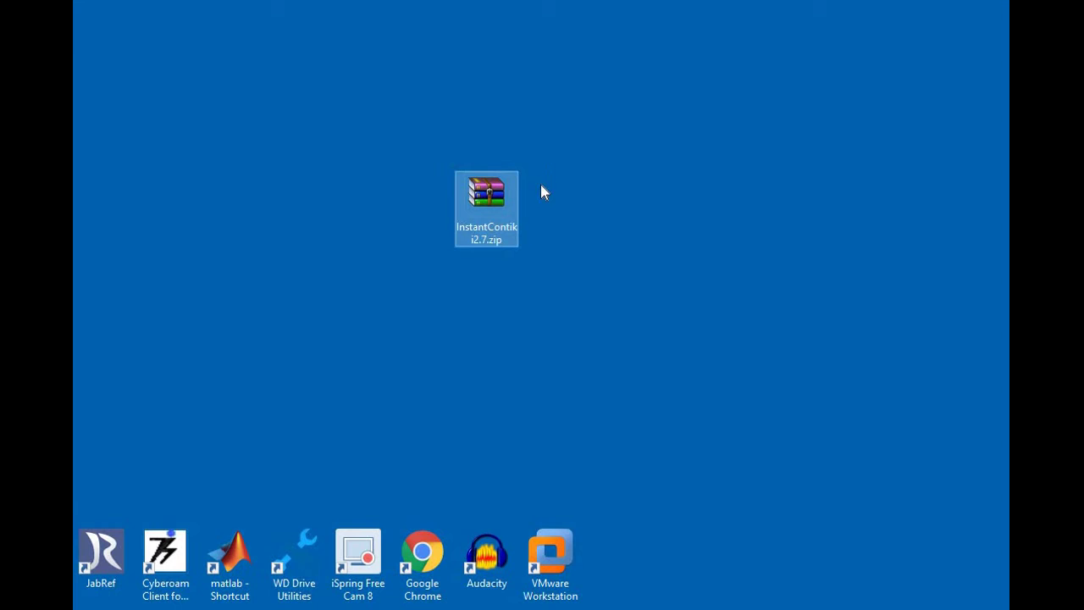
{"action": "right_click", "coordinate": [494, 223]}
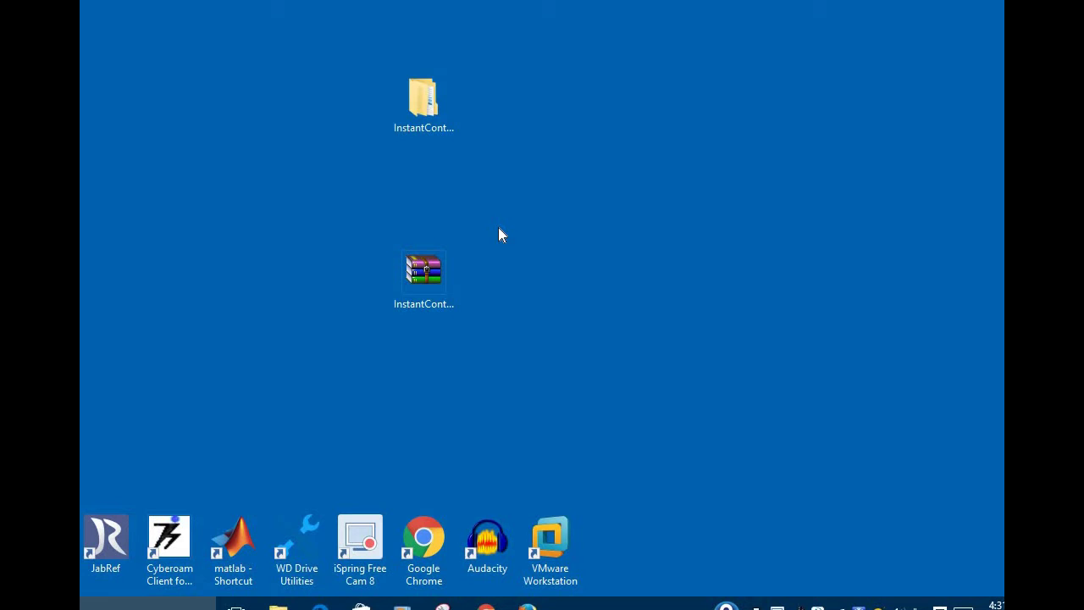
{"action": "double_click", "coordinate": [434, 123]}
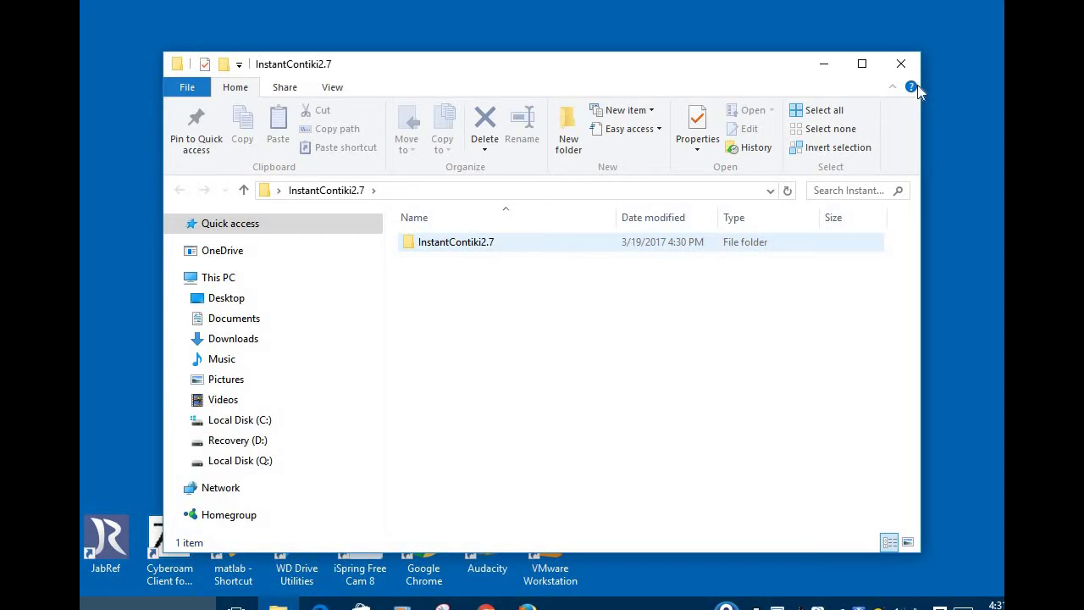
Step: Check the 19 VM files in the inner InstantContiki2.7 folder, go back, and close File Explorer
{"action": "left_click", "coordinate": [496, 241]}
{"action": "double_click", "coordinate": [498, 243]}
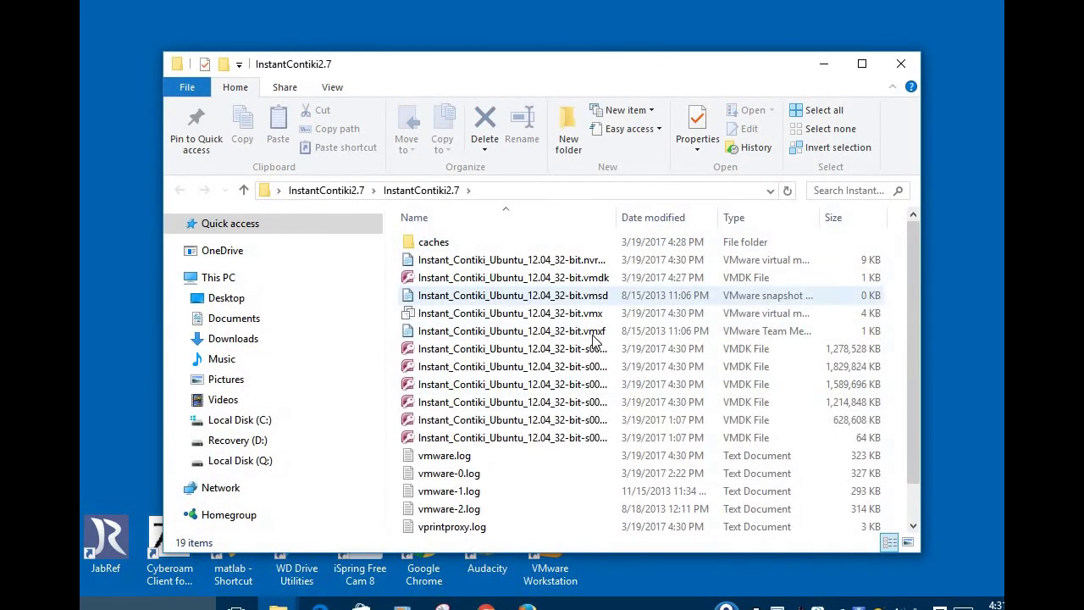
{"action": "key", "text": "alt+Left"}
{"action": "left_click", "coordinate": [901, 64]}
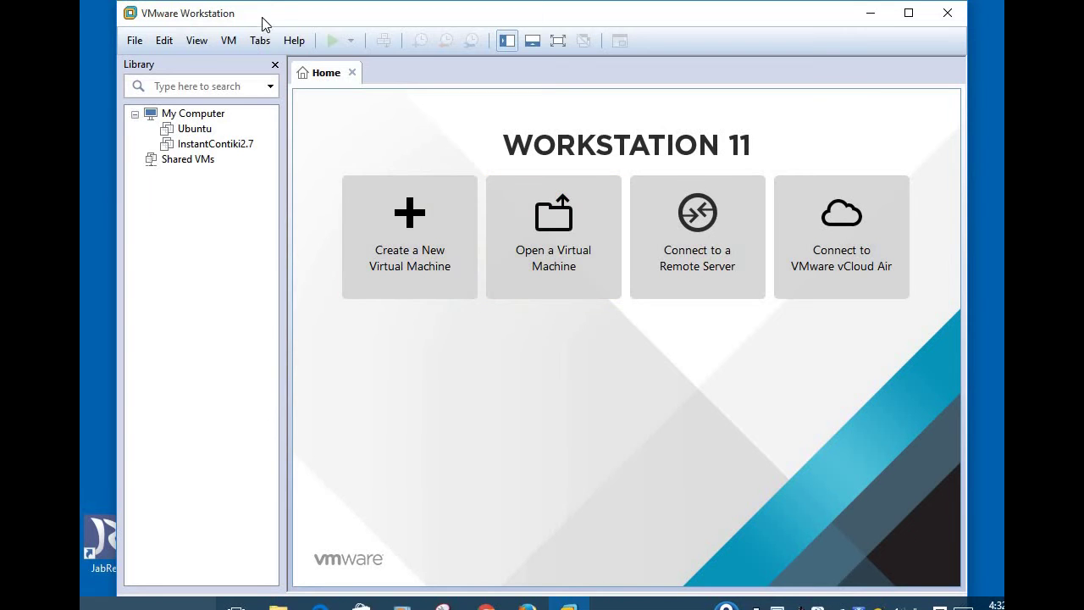
Step: Open Instant_Contiki_Ubuntu_12.04_32-bit.vmx, power it on, and dismiss the binary translation and removable devices notices
{"action": "left_click", "coordinate": [582, 200]}
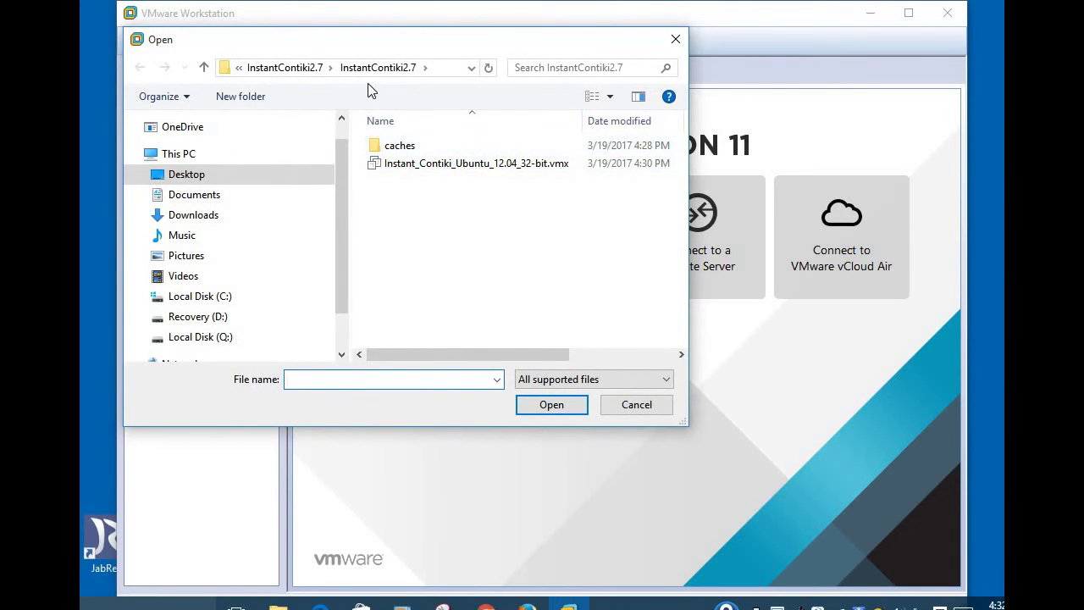
{"action": "double_click", "coordinate": [478, 165]}
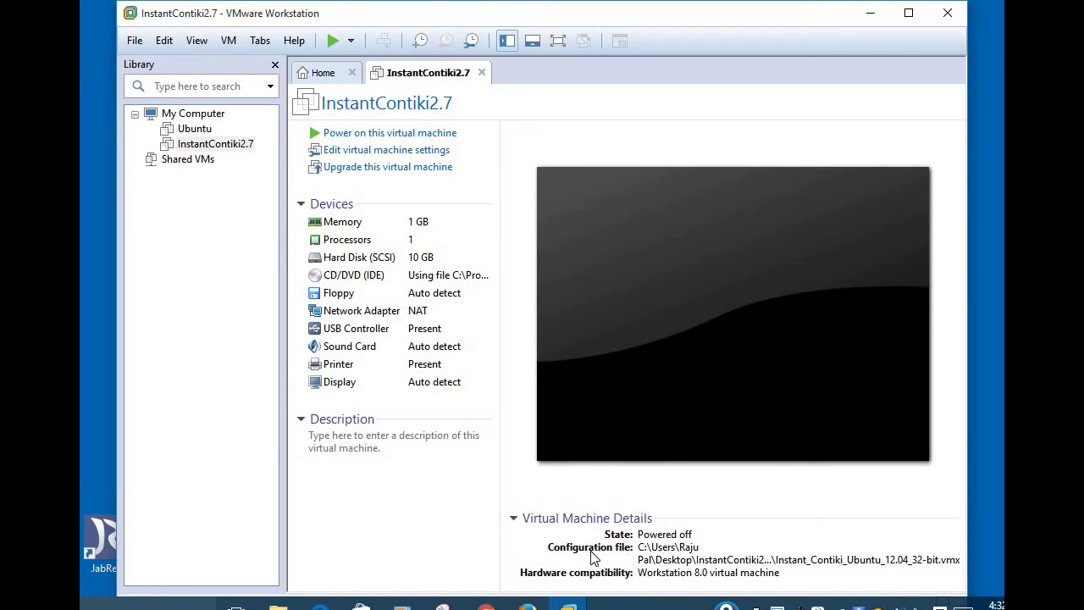
{"action": "left_click", "coordinate": [377, 134]}
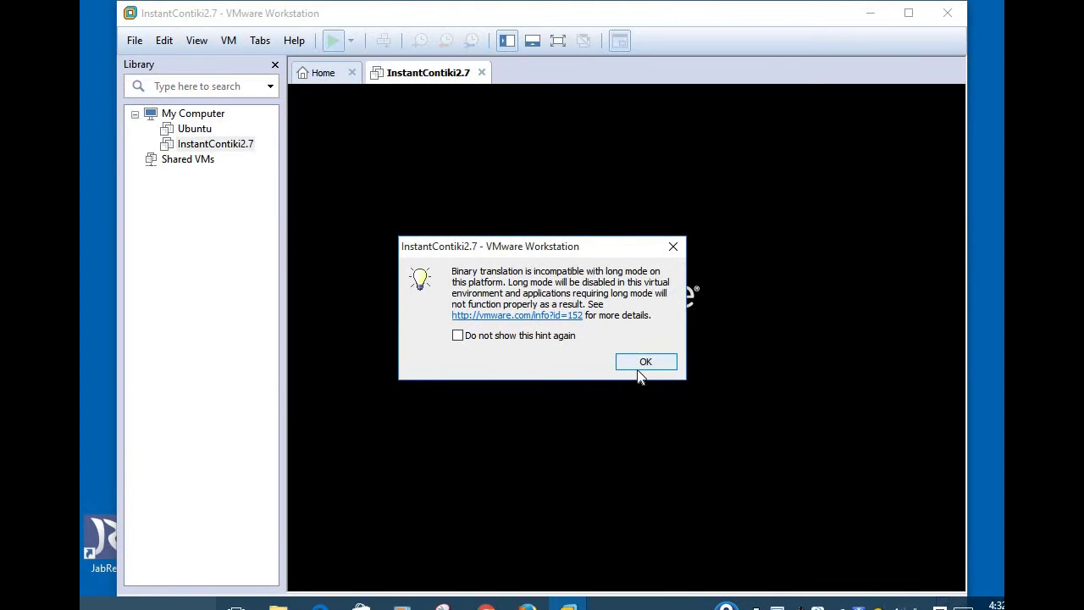
{"action": "left_click", "coordinate": [640, 364]}
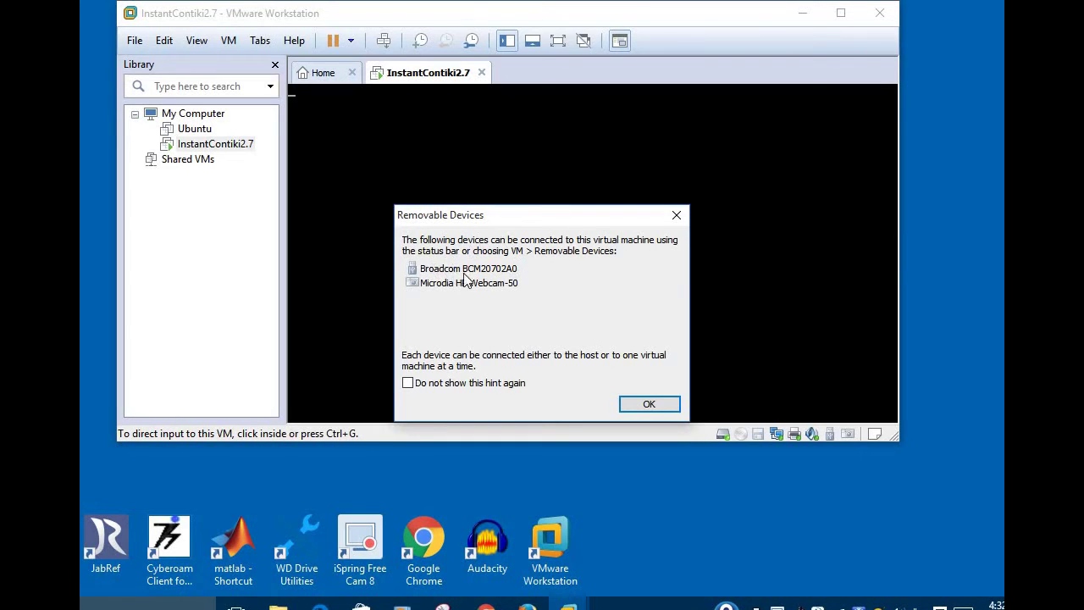
{"action": "left_click", "coordinate": [654, 404]}
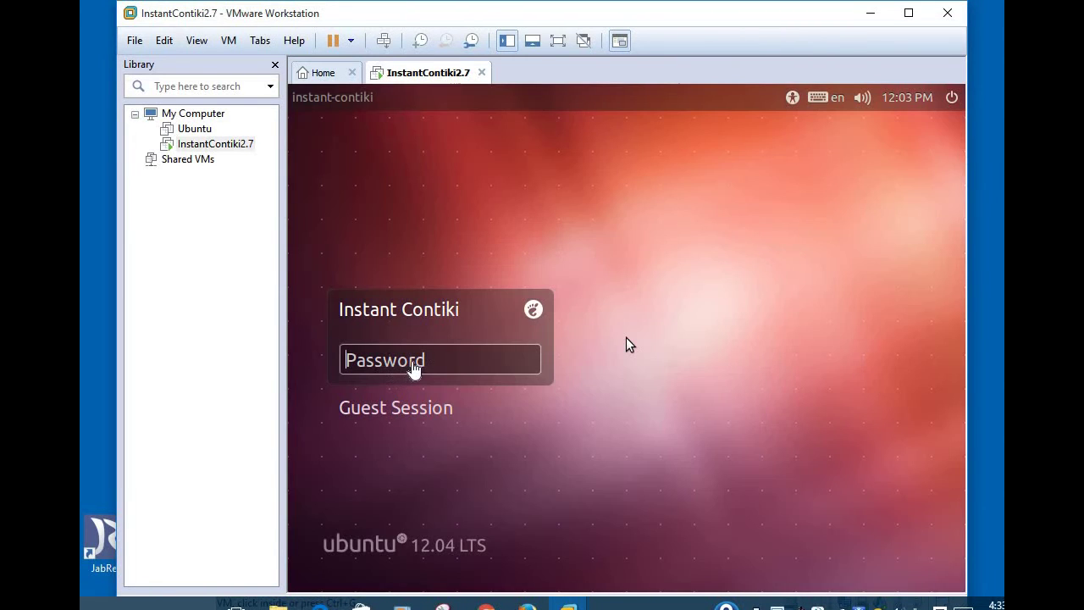
Step: Enter the guest account password at the Instant Contiki login screen, fixing a typo
{"action": "type", "text": "u"}
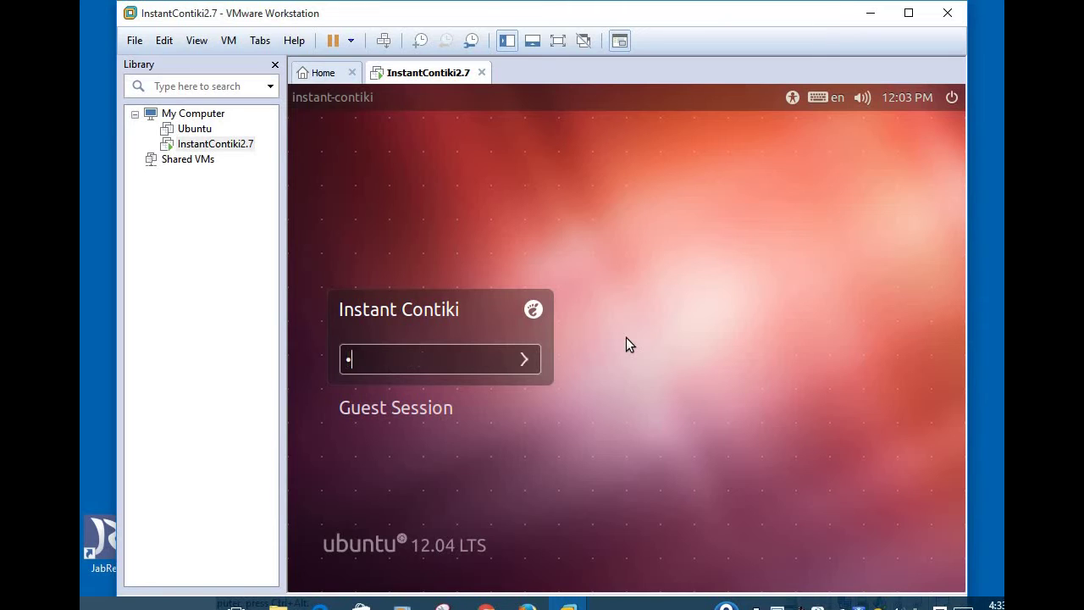
{"action": "key", "text": "BackSpace"}
{"action": "type", "text": "user"}
{"action": "key", "text": "Return"}
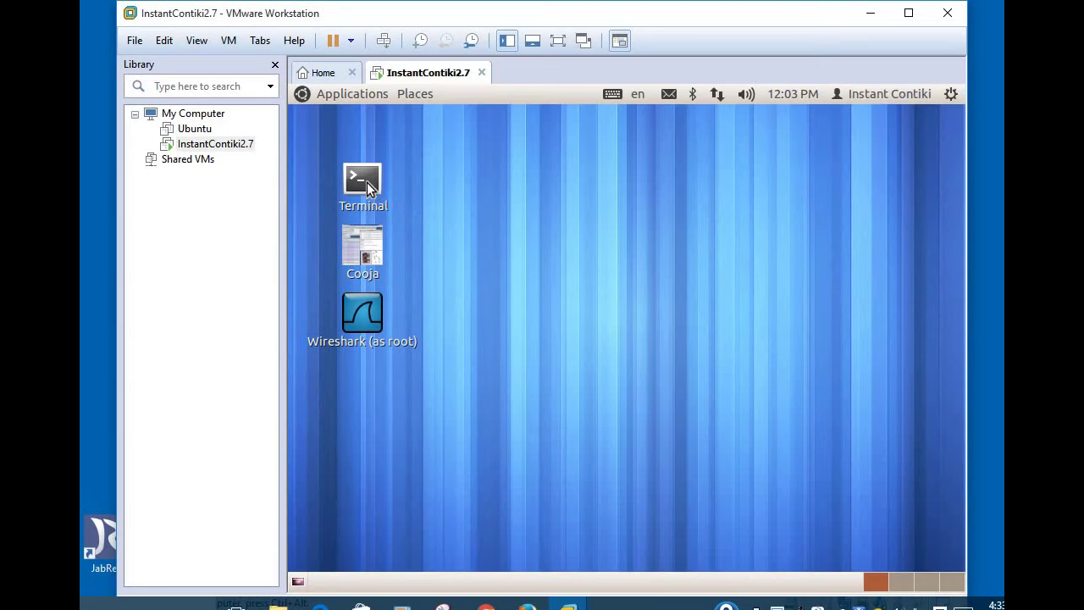
Step: Launch Terminal from the guest desktop and list the home folder with ls
{"action": "left_click", "coordinate": [366, 182]}
{"action": "key", "text": "Return"}
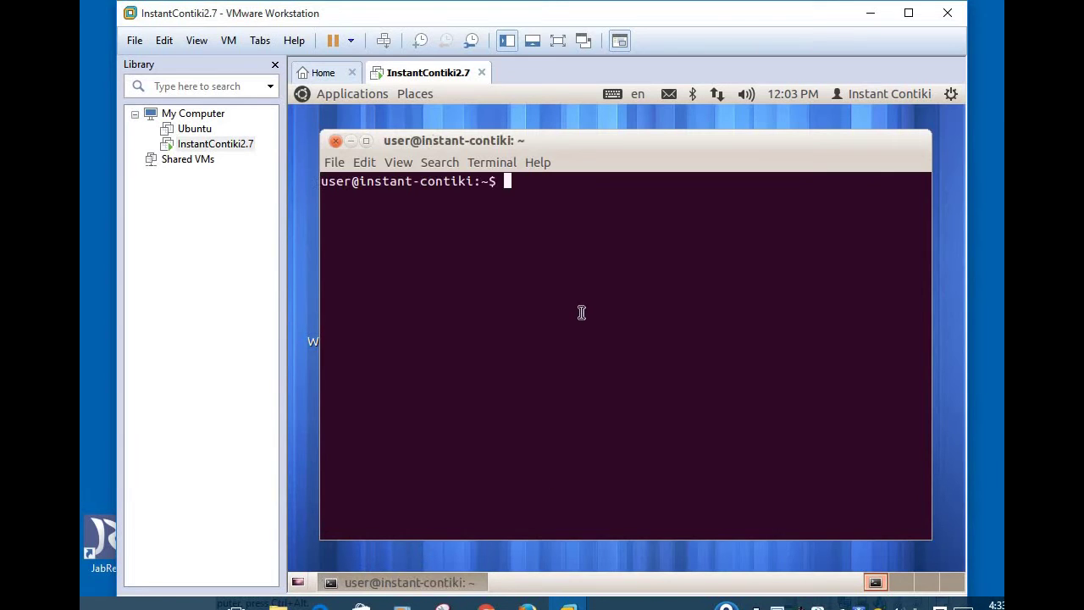
{"action": "type", "text": "ls"}
{"action": "key", "text": "Return"}
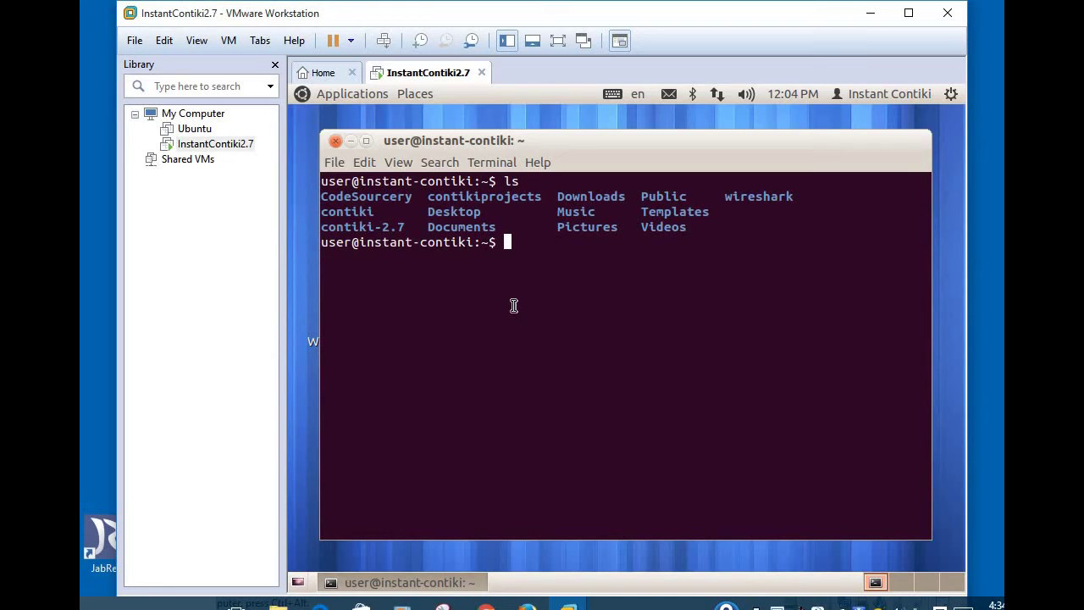
Step: List the contiki folder, then its apps subfolder to see the available Contiki apps
{"action": "type", "text": "cd contiki"}
{"action": "key", "text": "Return"}
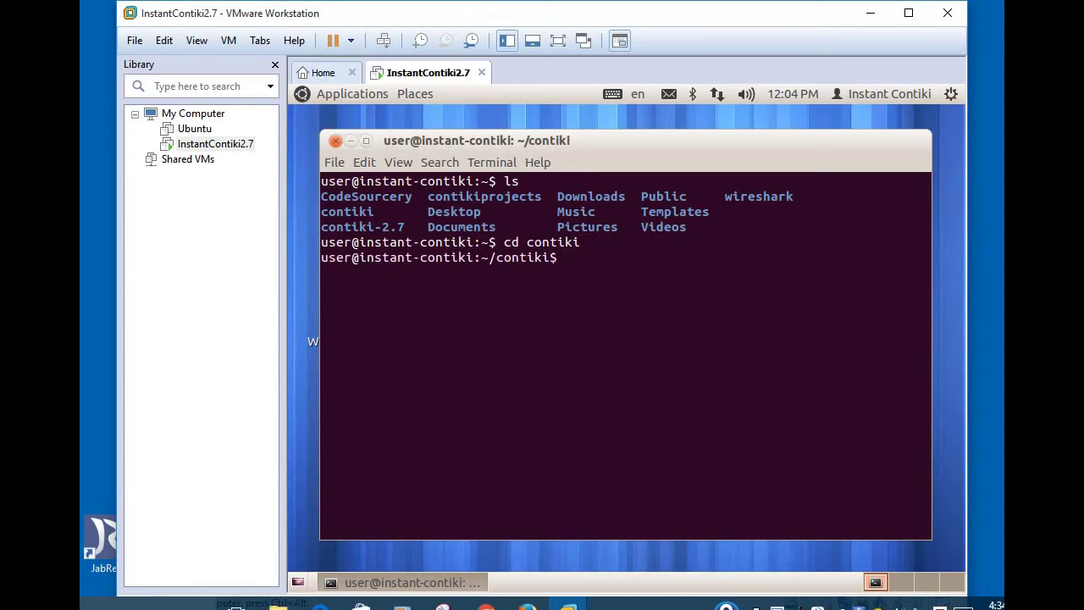
{"action": "type", "text": "ls"}
{"action": "key", "text": "Return"}
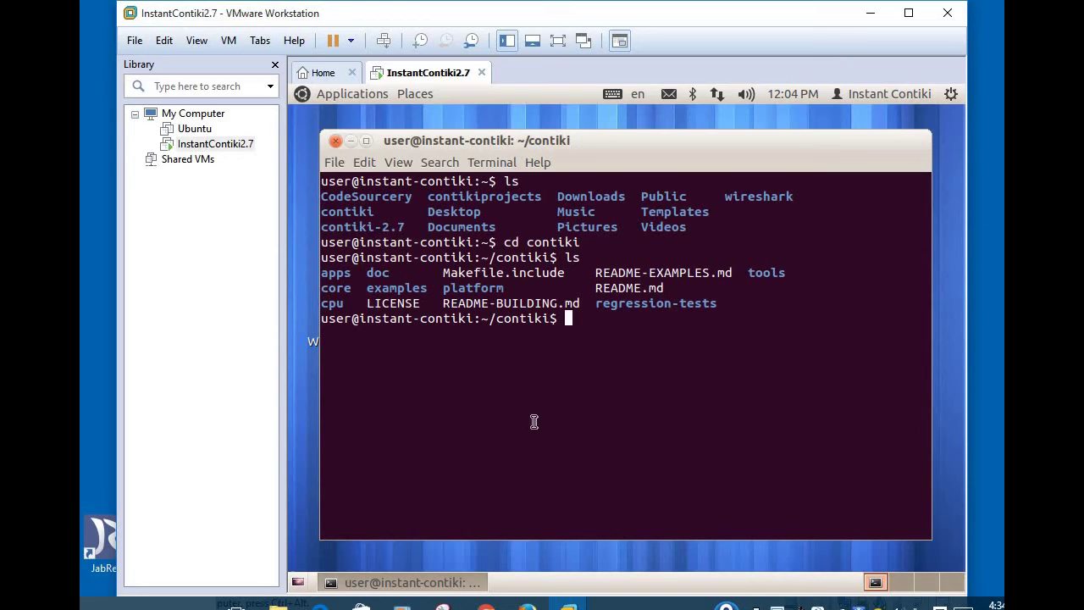
{"action": "type", "text": "cd apps"}
{"action": "key", "text": "Return"}
{"action": "type", "text": "l"}
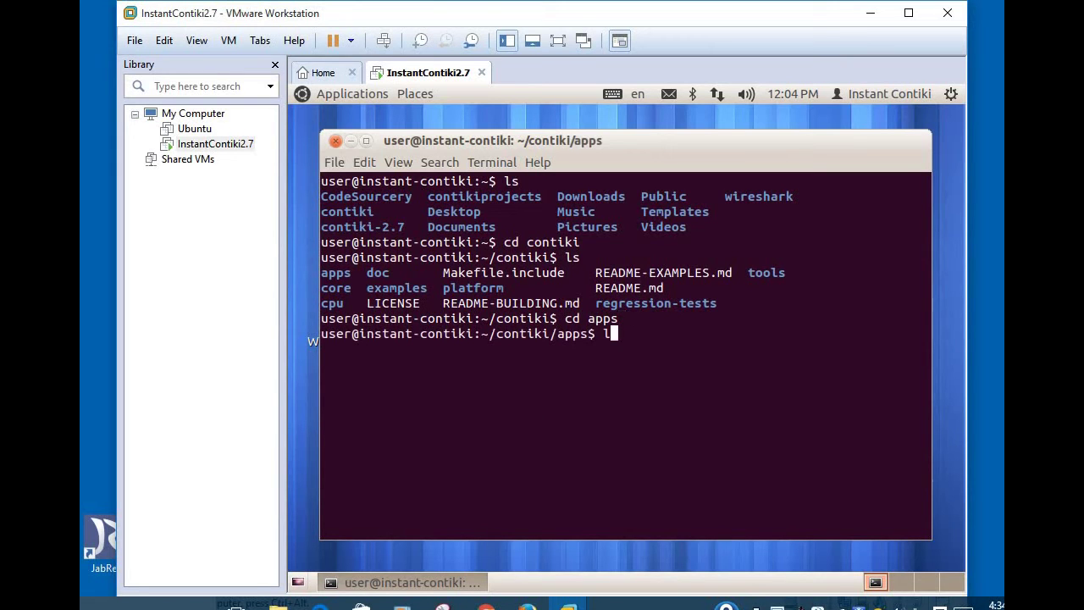
{"action": "type", "text": "s"}
{"action": "key", "text": "Return"}
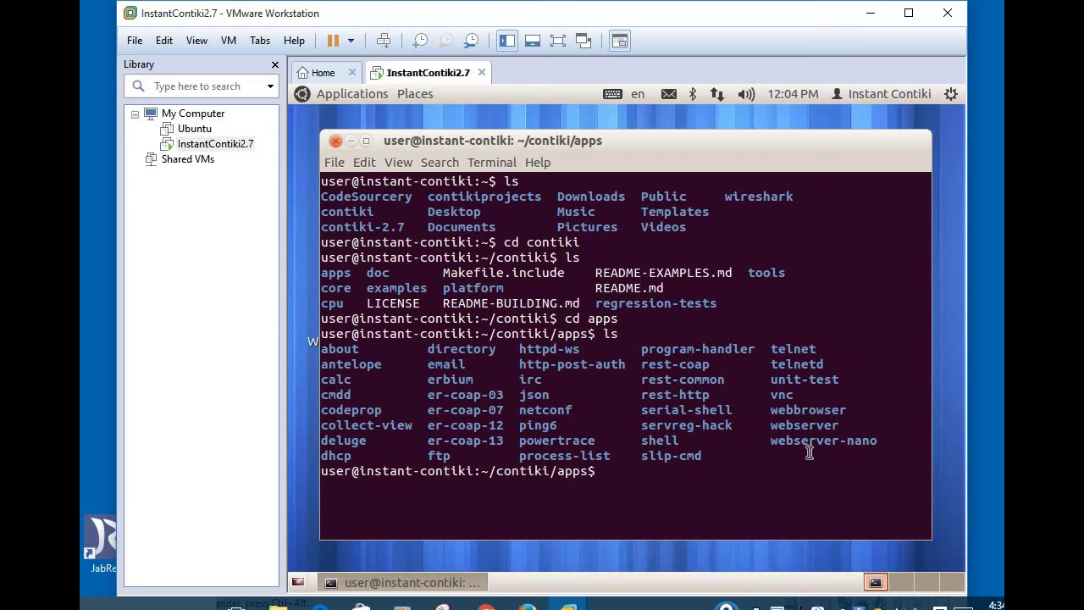
Step: Go back up to the home folder, enter contiki-2.7 and list its contents
{"action": "type", "text": "cd .."}
{"action": "key", "text": "Return"}
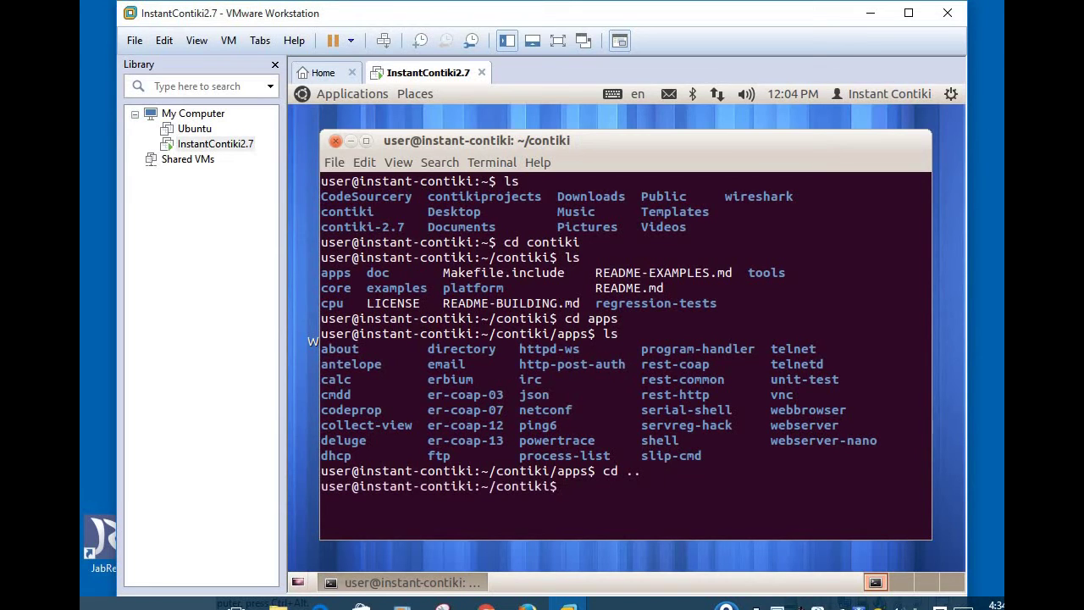
{"action": "type", "text": "cd .."}
{"action": "key", "text": "Return"}
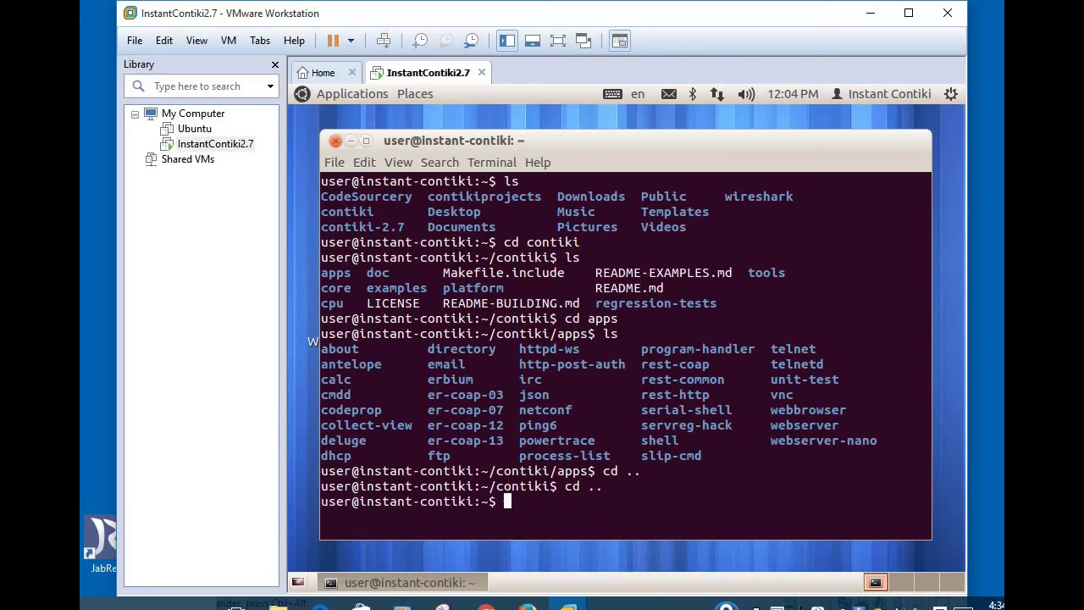
{"action": "type", "text": "cd contiki-2"}
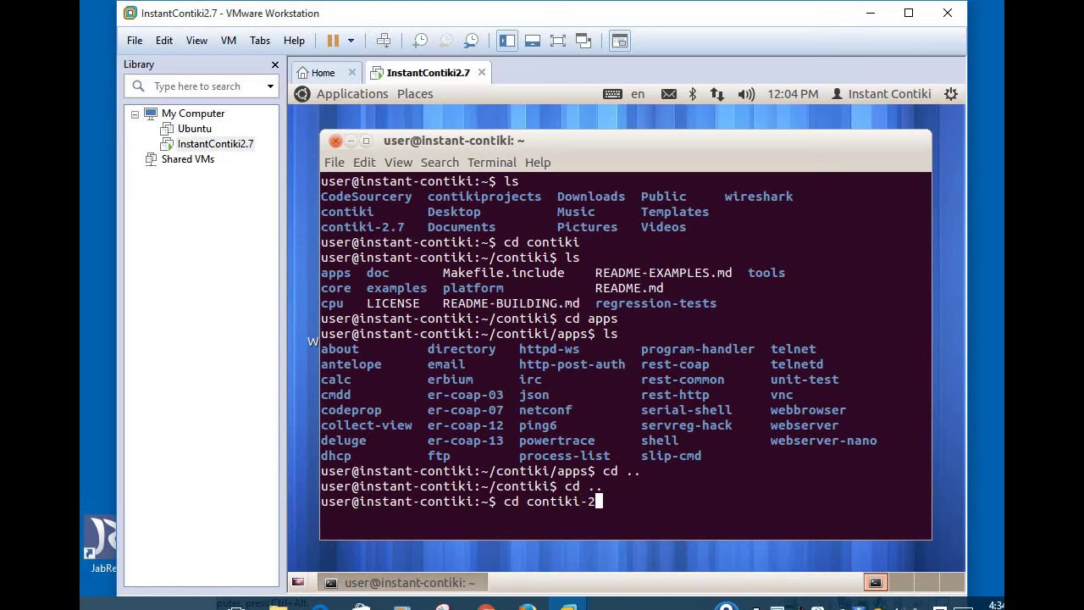
{"action": "key", "text": "Tab"}
{"action": "key", "text": "Return"}
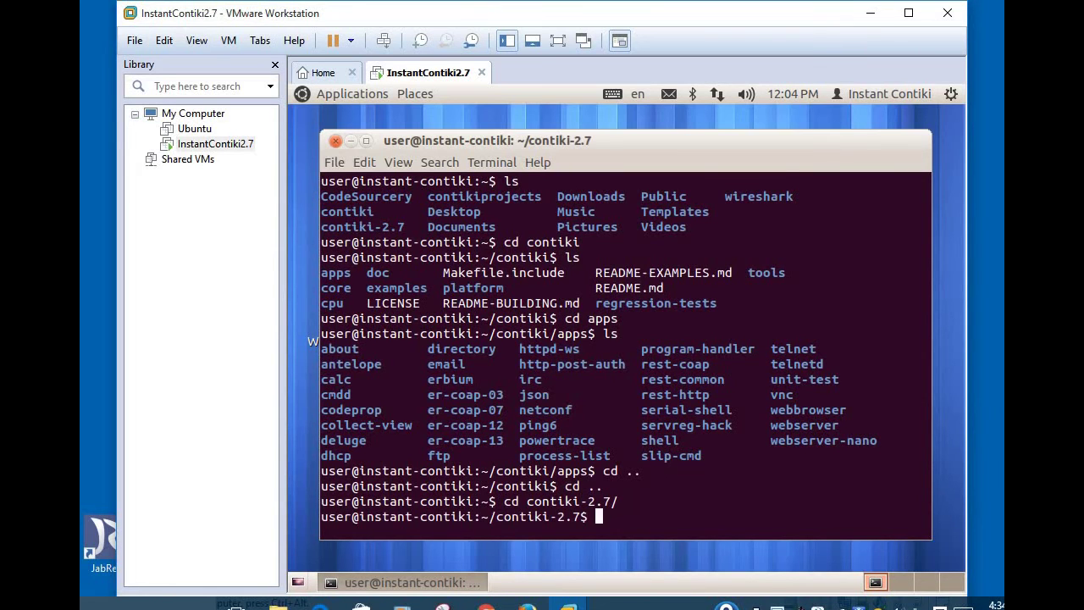
{"action": "type", "text": "ls"}
{"action": "key", "text": "Return"}
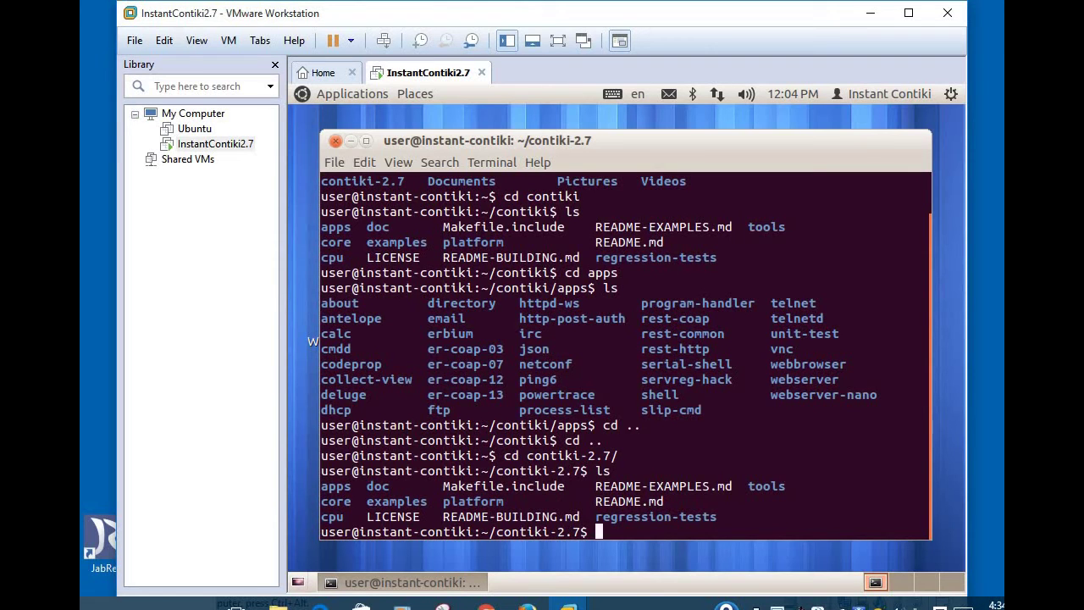
Step: Enter contiki-2.7/tools and list its tools, including cooja, mspsim and z1
{"action": "type", "text": "cd tools"}
{"action": "key", "text": "Return"}
{"action": "type", "text": "ls"}
{"action": "key", "text": "Return"}
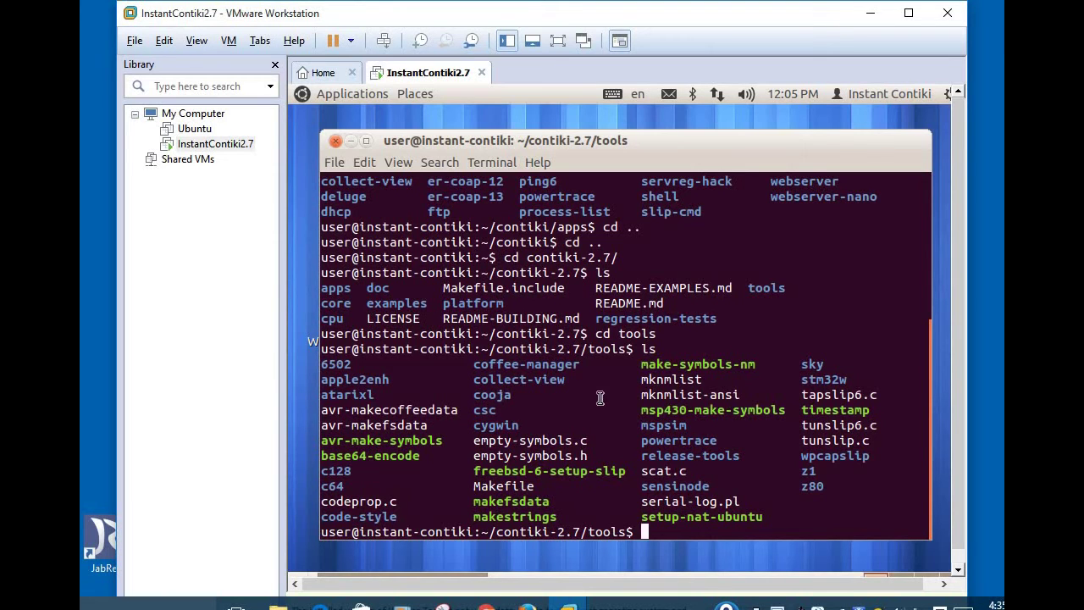
Step: Enter the cooja folder, list it, and run 'ant run' to build and launch Cooja
{"action": "type", "text": "cd cooja"}
{"action": "key", "text": "Return"}
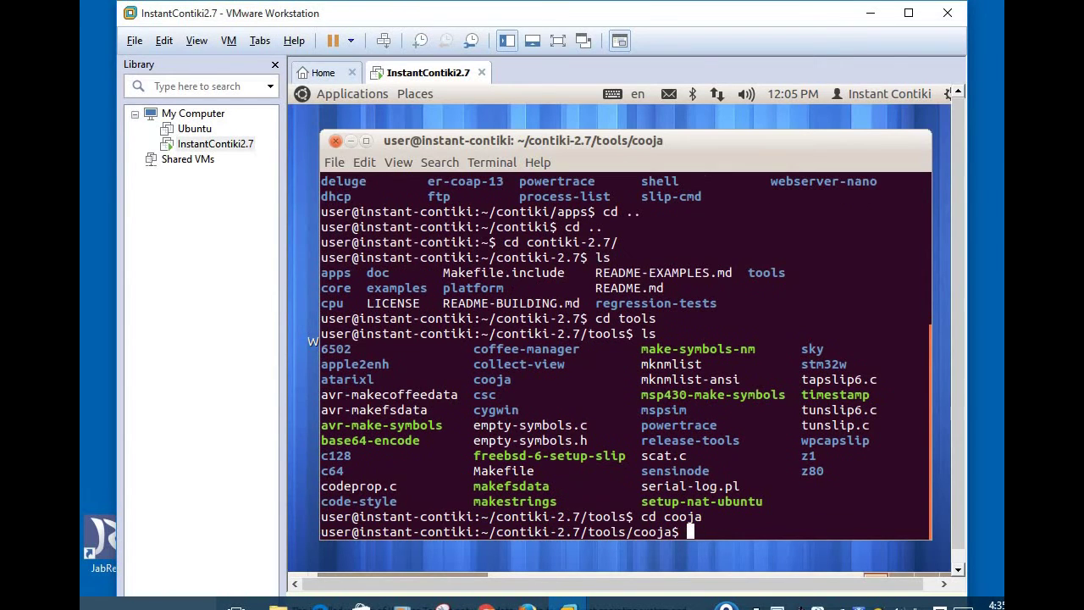
{"action": "type", "text": "ls"}
{"action": "key", "text": "Return"}
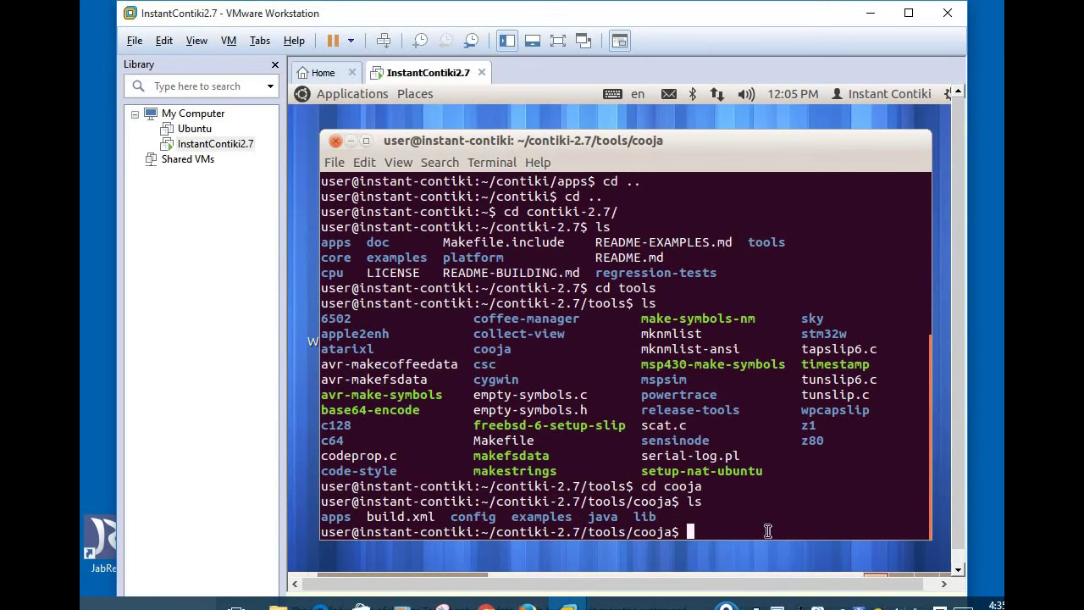
{"action": "type", "text": "an t run"}
{"action": "key", "text": "Return"}
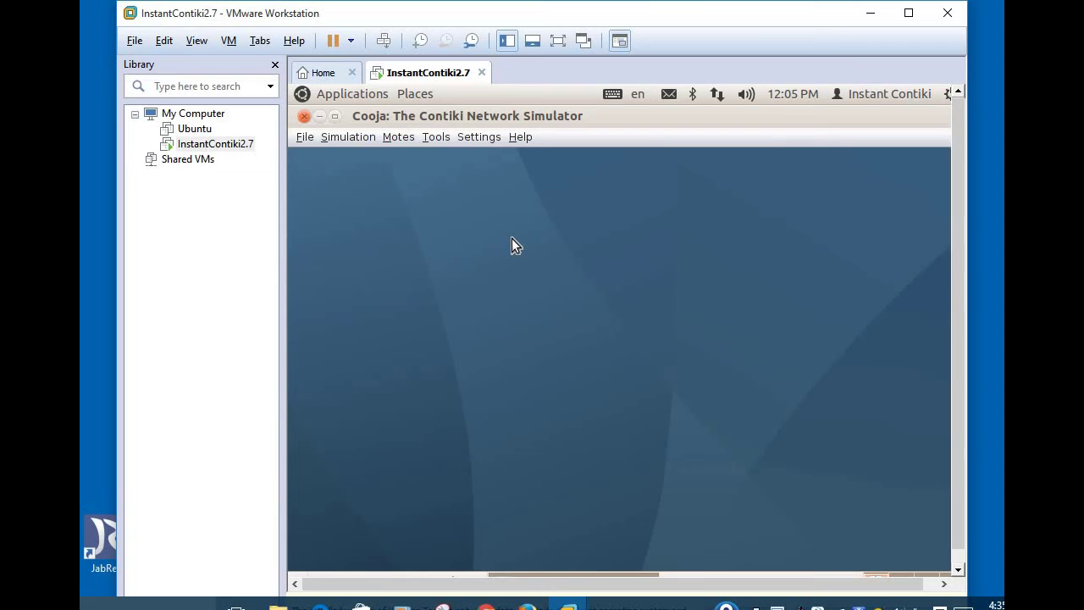
Step: Bring Firefox forward and switch to the contiki-os.org getting-started tab
{"action": "left_click", "coordinate": [527, 603]}
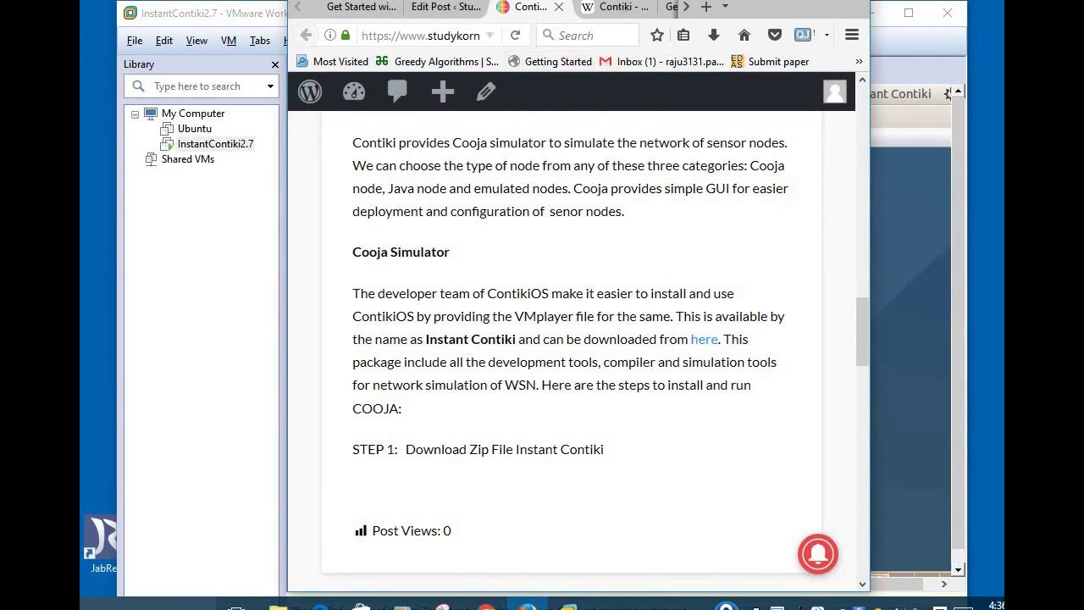
{"action": "left_click", "coordinate": [686, 6]}
{"action": "left_click", "coordinate": [686, 7]}
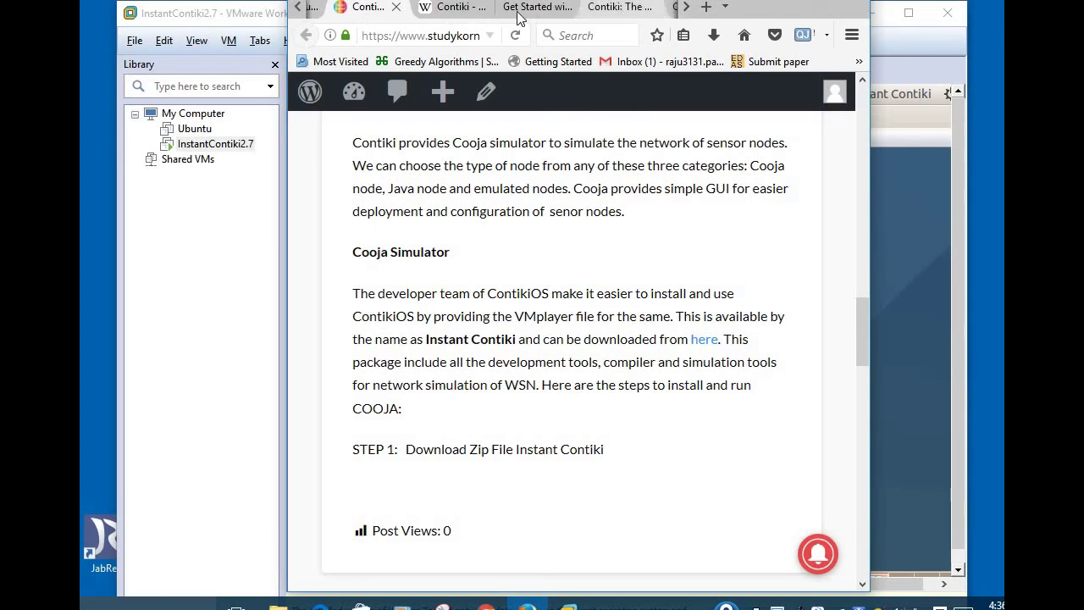
{"action": "left_click", "coordinate": [511, 13]}
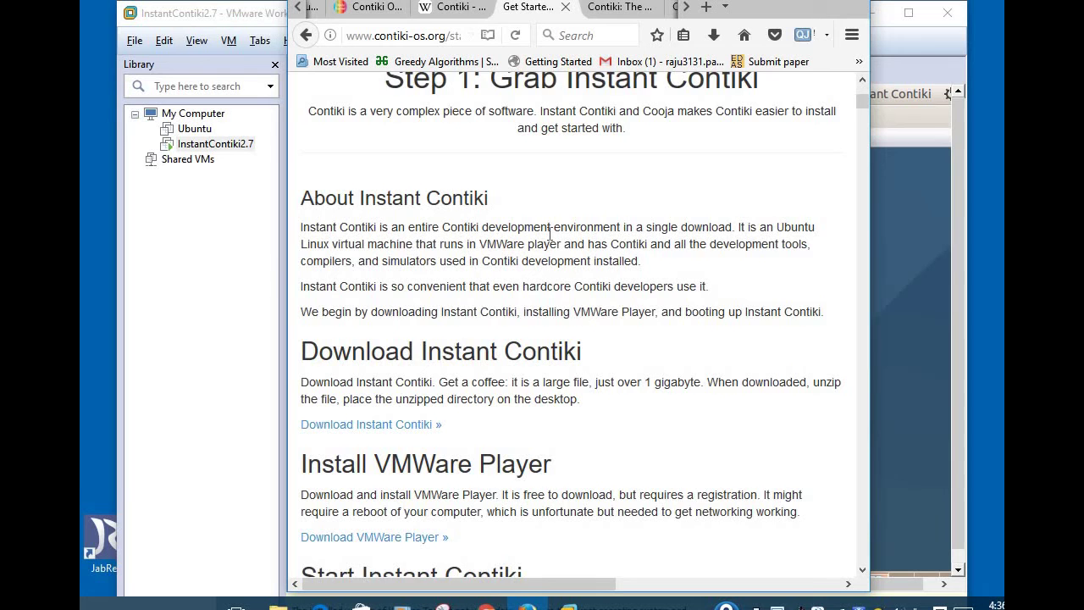
Step: Scroll the guide down to Step 3, then switch back to the Cooja window
{"action": "scroll", "coordinate": [549, 235], "scroll_direction": "down", "scroll_amount": 14}
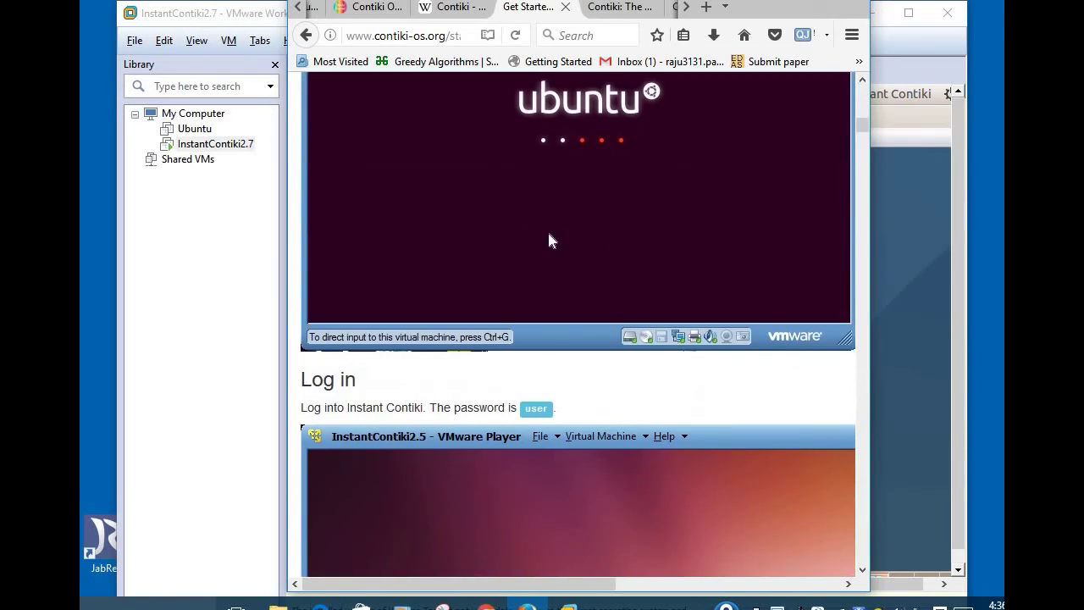
{"action": "scroll", "coordinate": [549, 241], "scroll_direction": "down", "scroll_amount": 15}
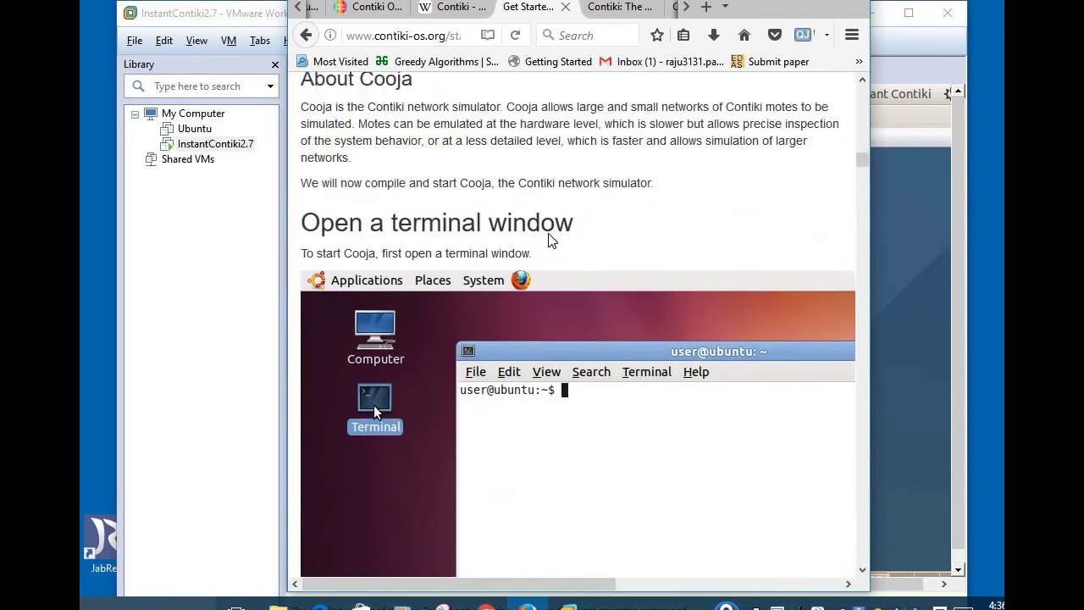
{"action": "scroll", "coordinate": [549, 242], "scroll_direction": "down", "scroll_amount": 12}
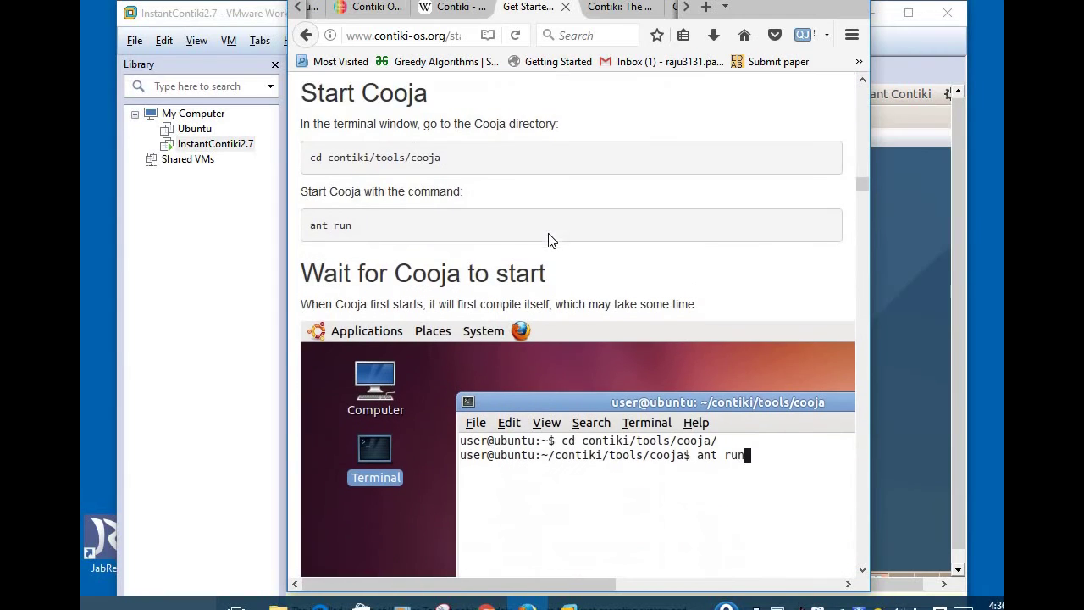
{"action": "scroll", "coordinate": [548, 241], "scroll_direction": "down", "scroll_amount": 7}
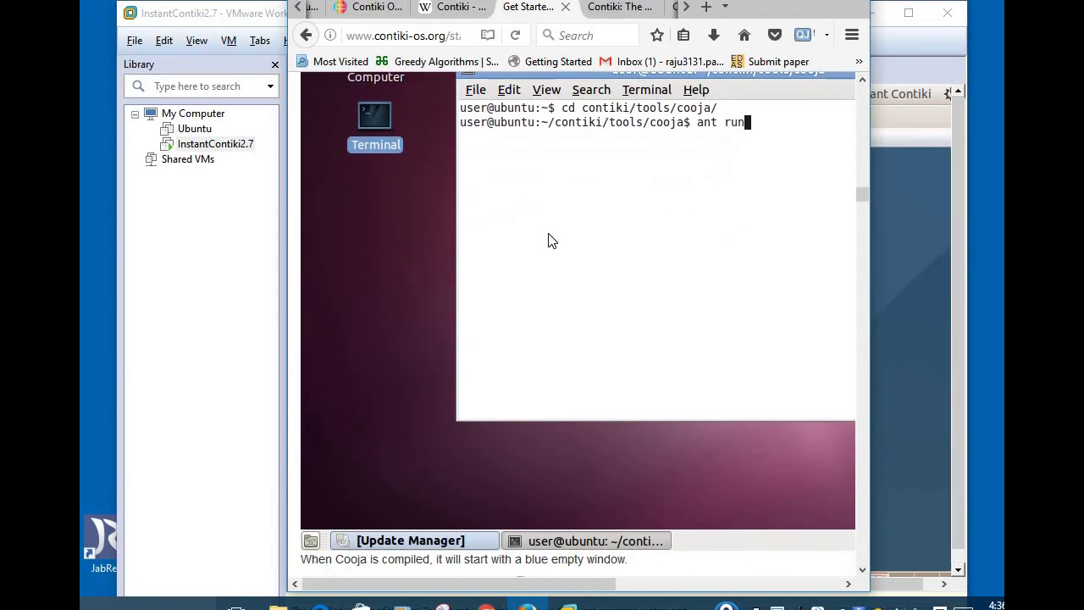
{"action": "scroll", "coordinate": [551, 242], "scroll_direction": "down", "scroll_amount": 8}
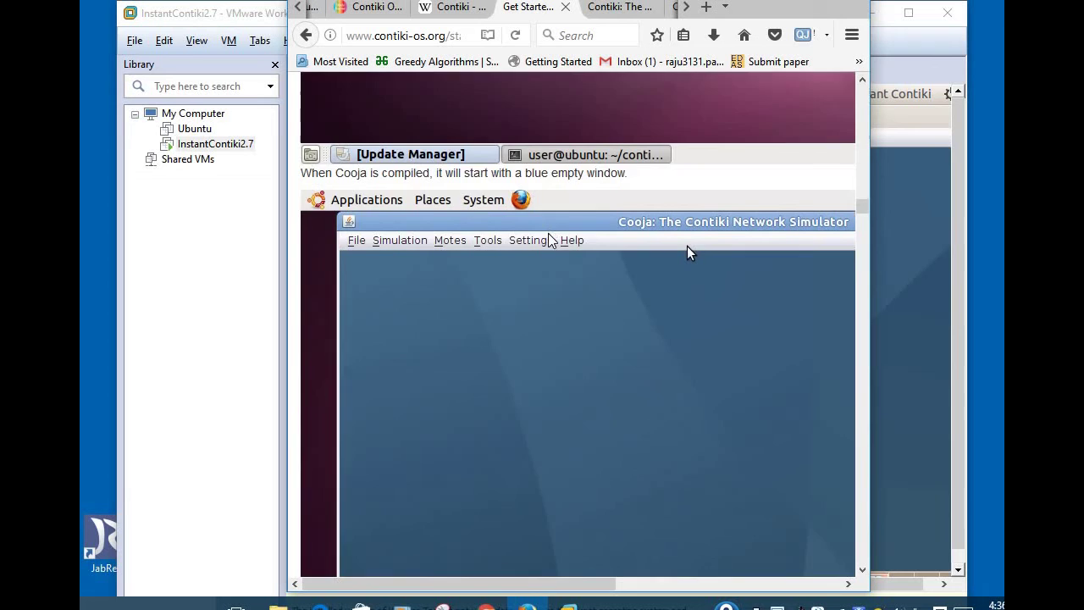
{"action": "scroll", "coordinate": [549, 241], "scroll_direction": "down", "scroll_amount": 6}
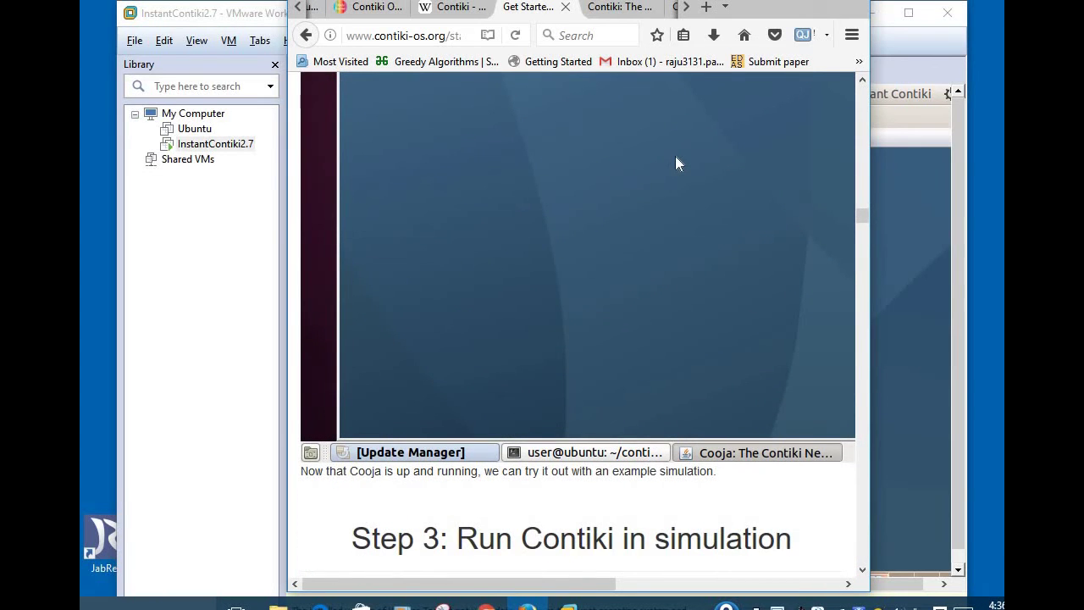
{"action": "key", "text": "alt+Tab"}
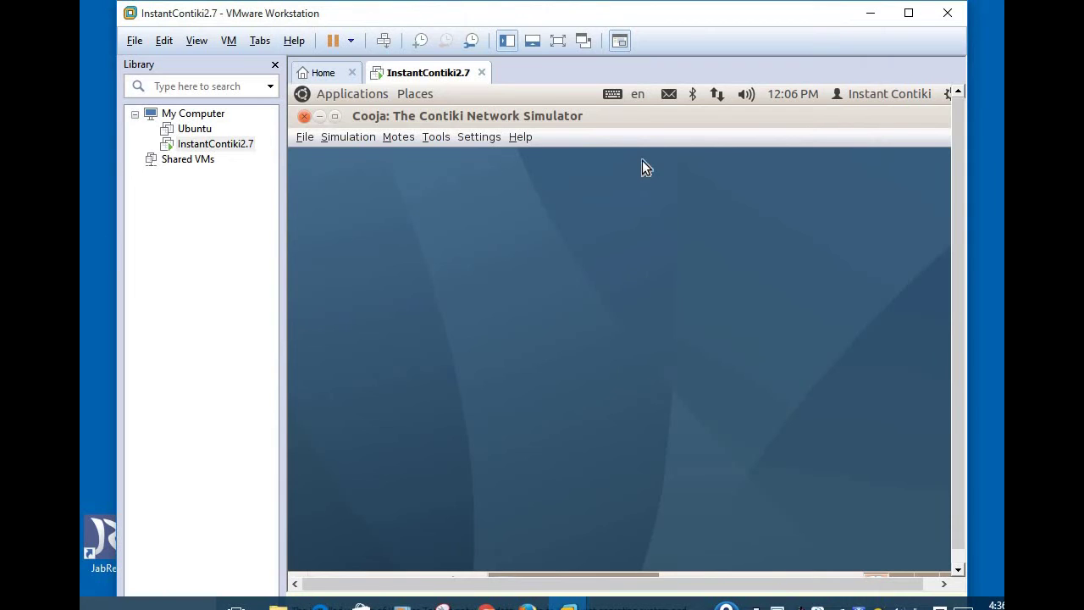
Step: Use File > New simulation and create 'My simulation' with the default UDGM settings
{"action": "left_click", "coordinate": [303, 137]}
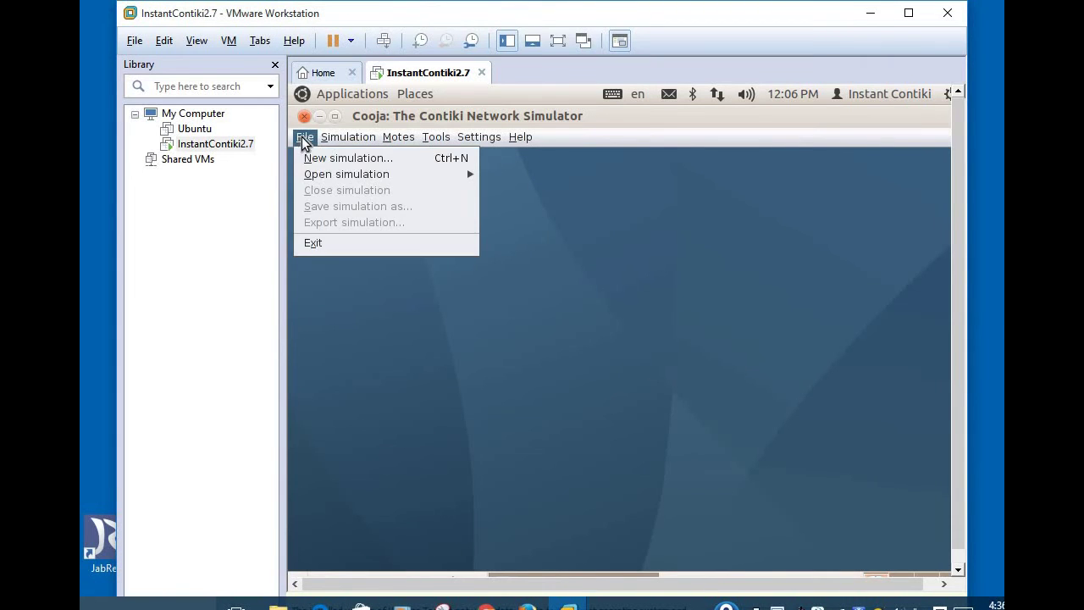
{"action": "left_click", "coordinate": [323, 158]}
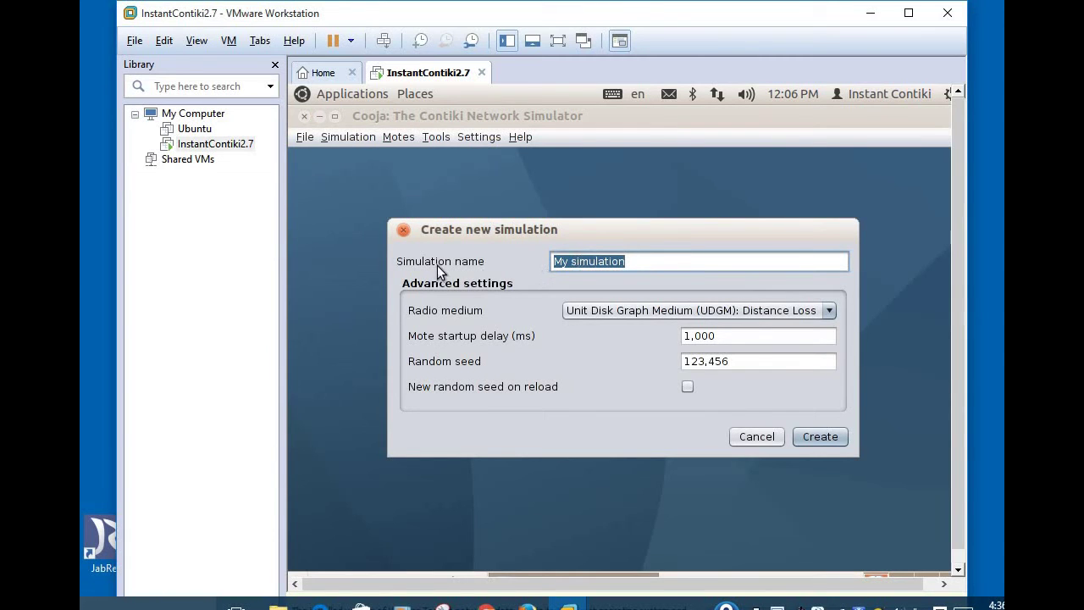
{"action": "left_click", "coordinate": [820, 437]}
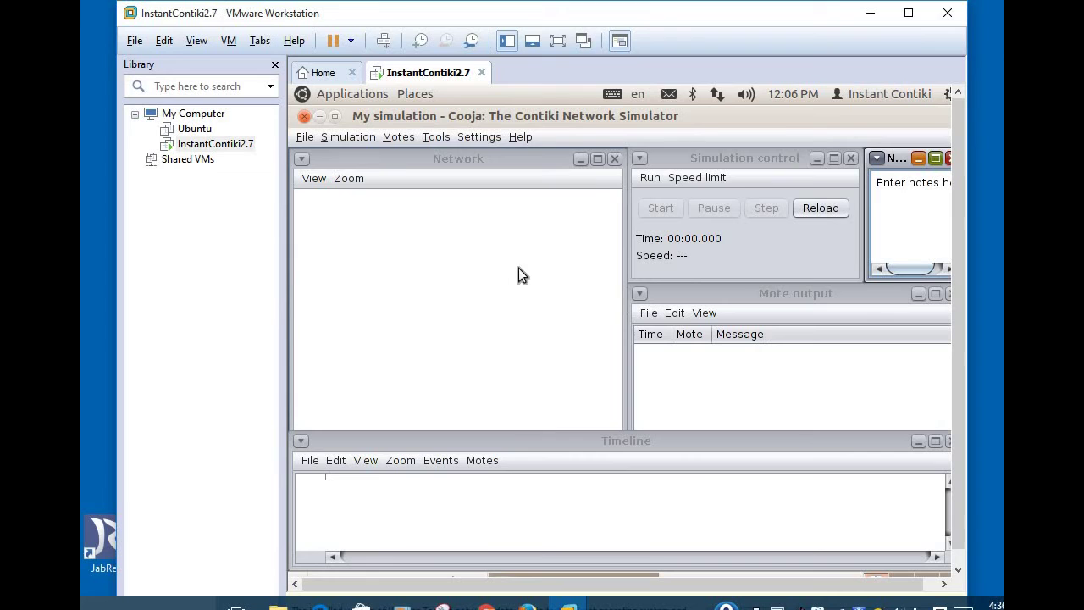
Step: Raise the Network and Simulation control panels, shifting the VM window to see the simulator's right side
{"action": "left_click", "coordinate": [473, 241]}
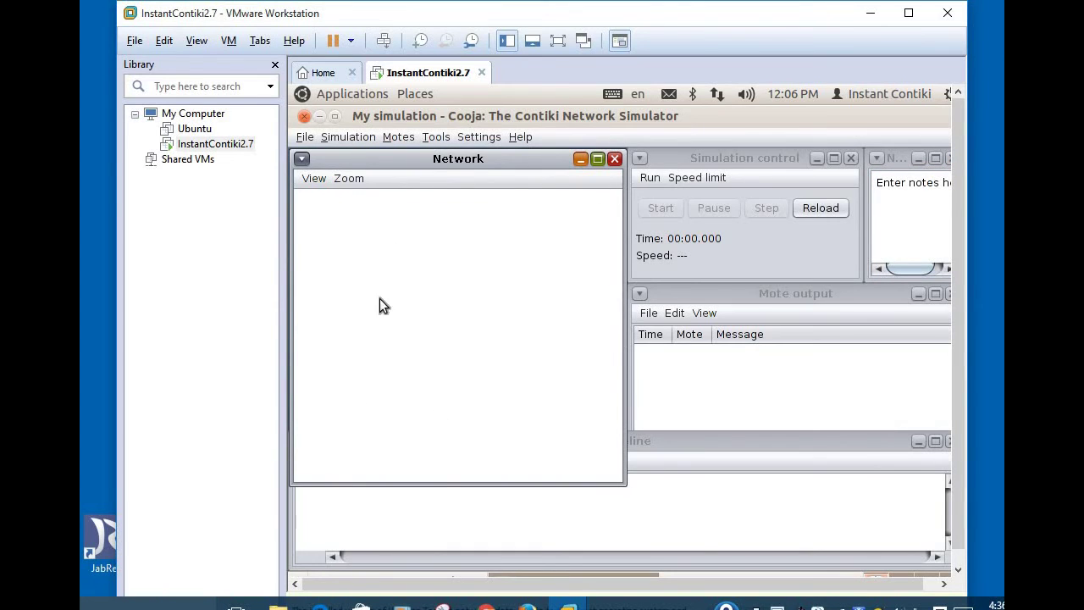
{"action": "left_click", "coordinate": [755, 162]}
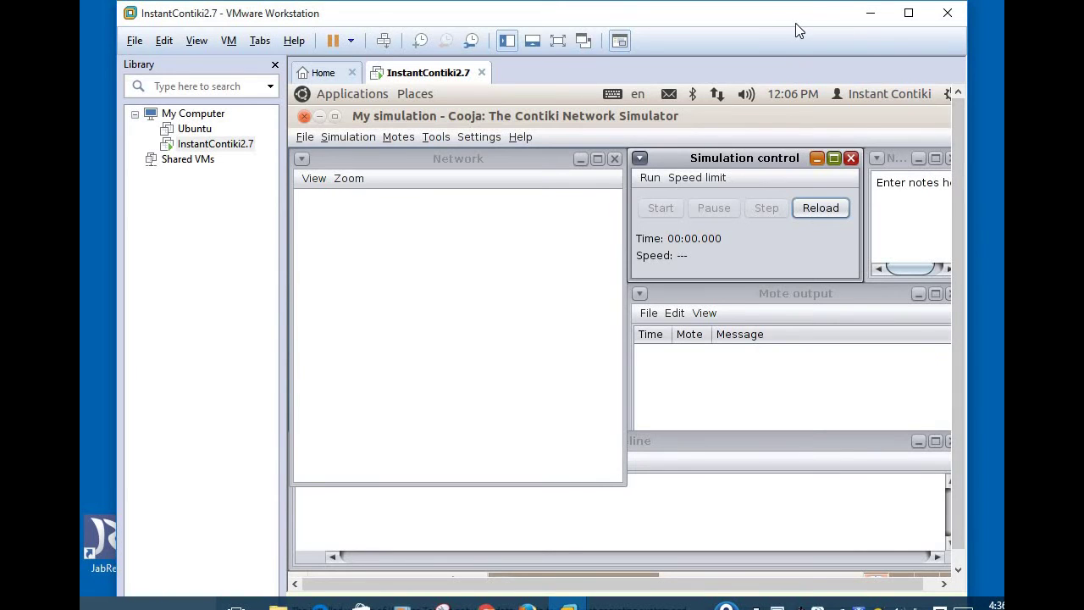
{"action": "left_click_drag", "start_coordinate": [812, 19], "coordinate": [762, 19]}
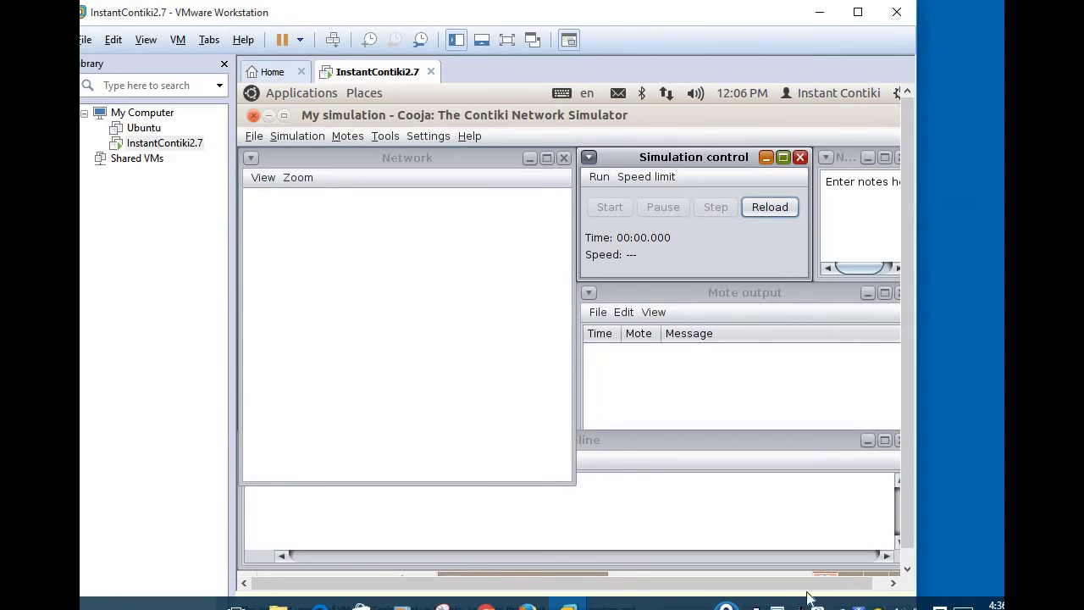
{"action": "left_click", "coordinate": [895, 583]}
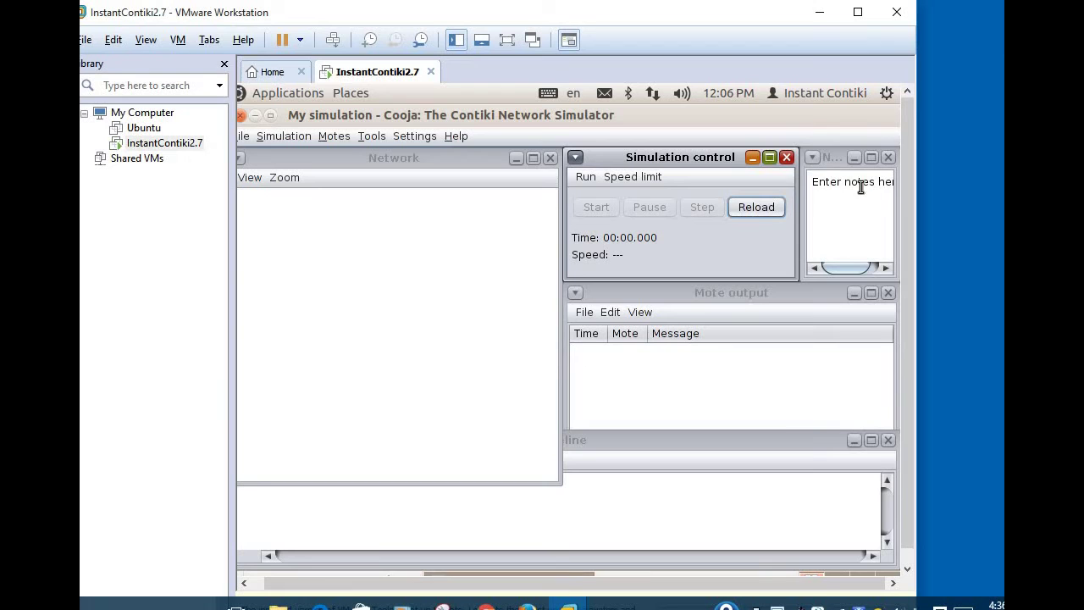
Step: Raise the Mote output and Timeline panels in turn, then the Network and Timeline panels again
{"action": "left_click", "coordinate": [771, 297]}
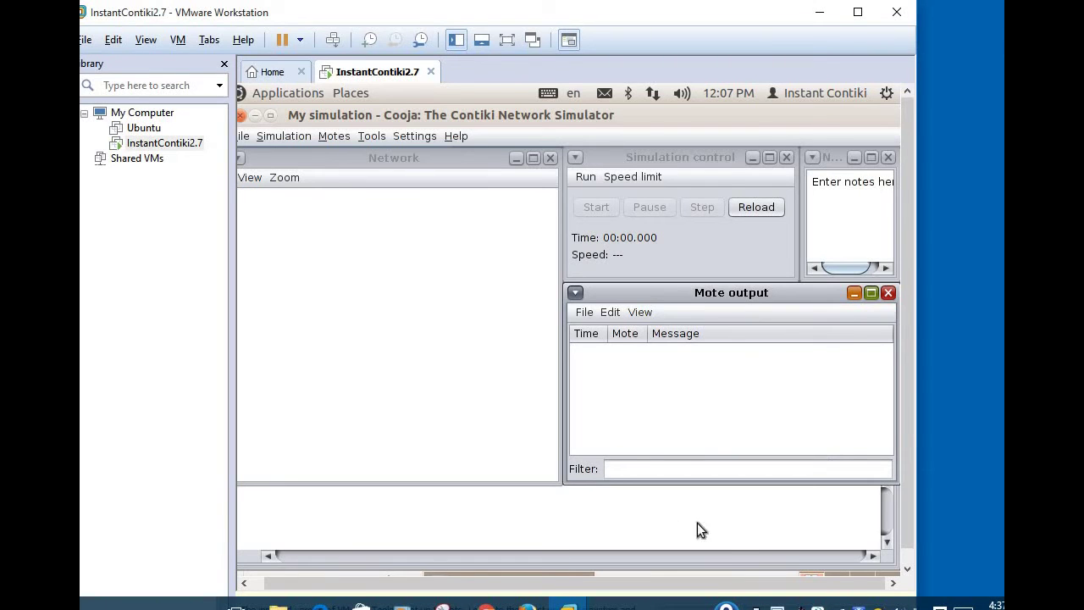
{"action": "left_click", "coordinate": [654, 555]}
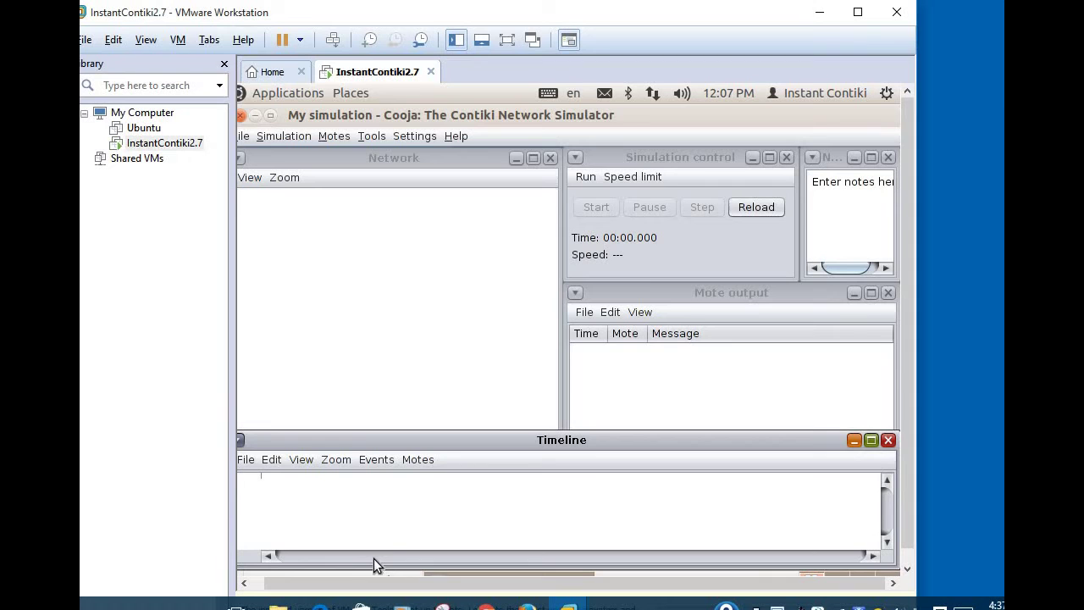
{"action": "left_click", "coordinate": [419, 264]}
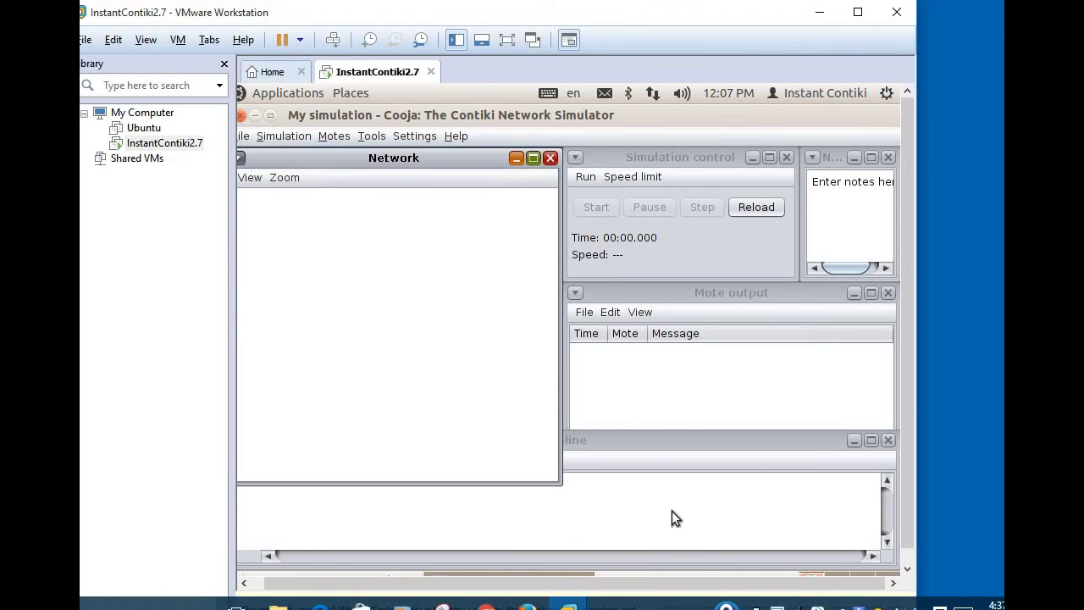
{"action": "left_click", "coordinate": [705, 556]}
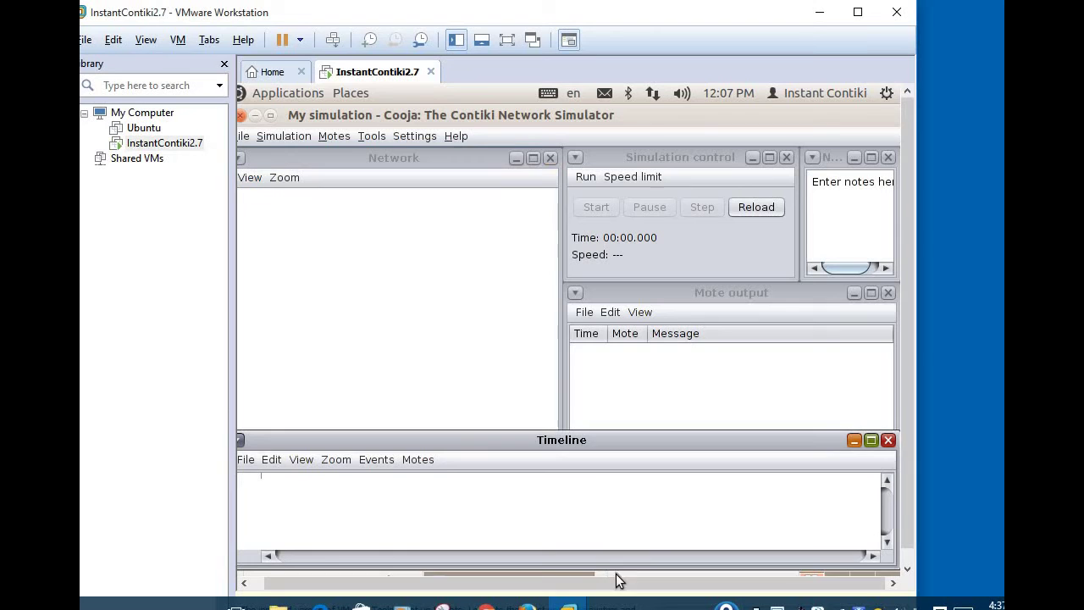
{"action": "left_click_drag", "start_coordinate": [624, 587], "coordinate": [508, 593]}
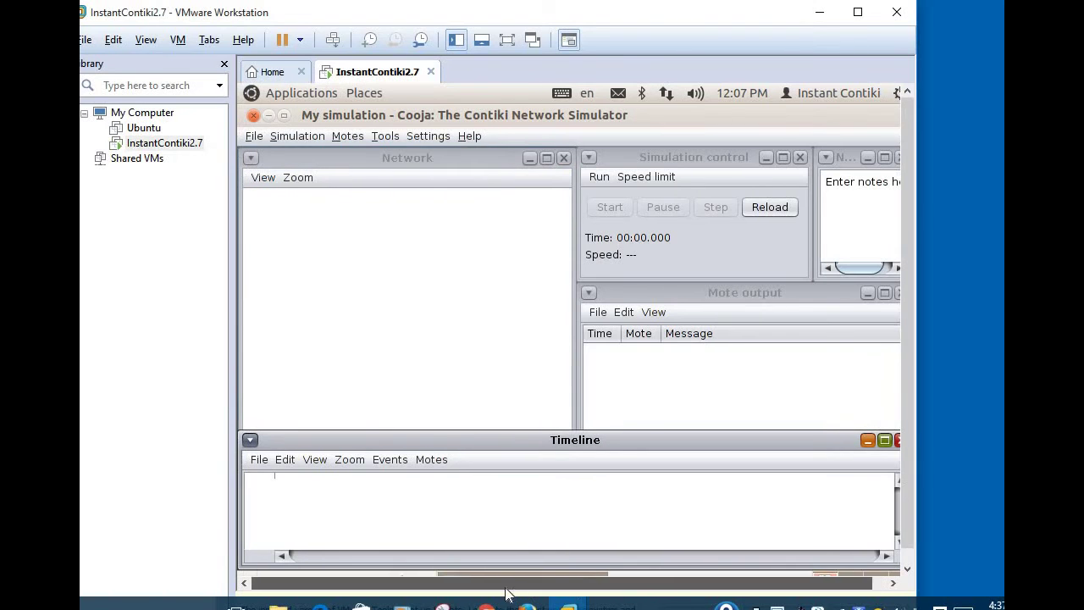
Step: From Motes > Add motes, create a new Sky mote type (Sky Mote Type #sky1)
{"action": "left_click", "coordinate": [360, 142]}
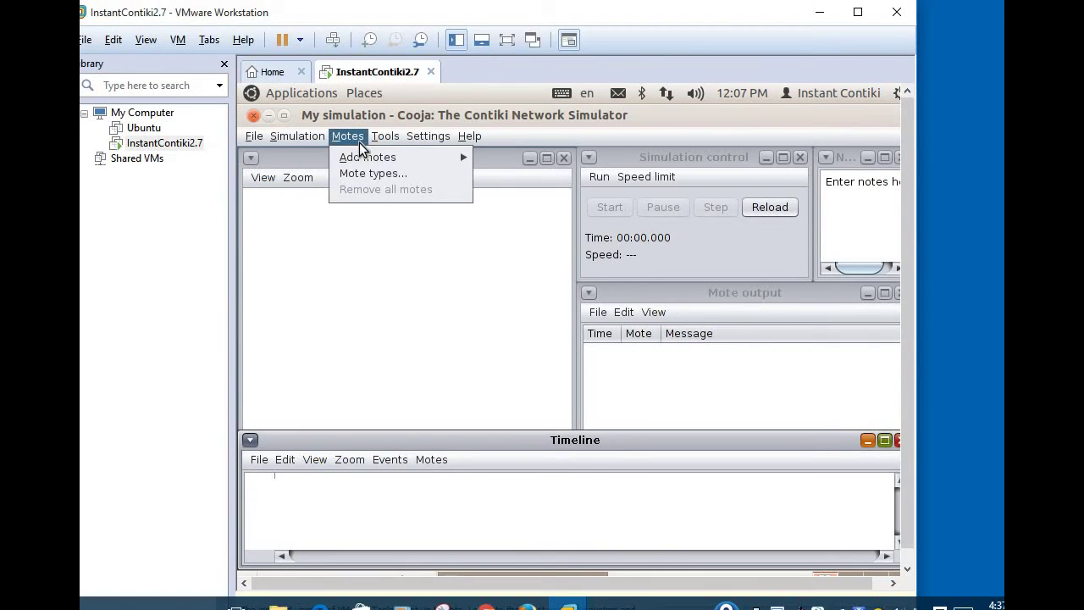
{"action": "left_click", "coordinate": [360, 287]}
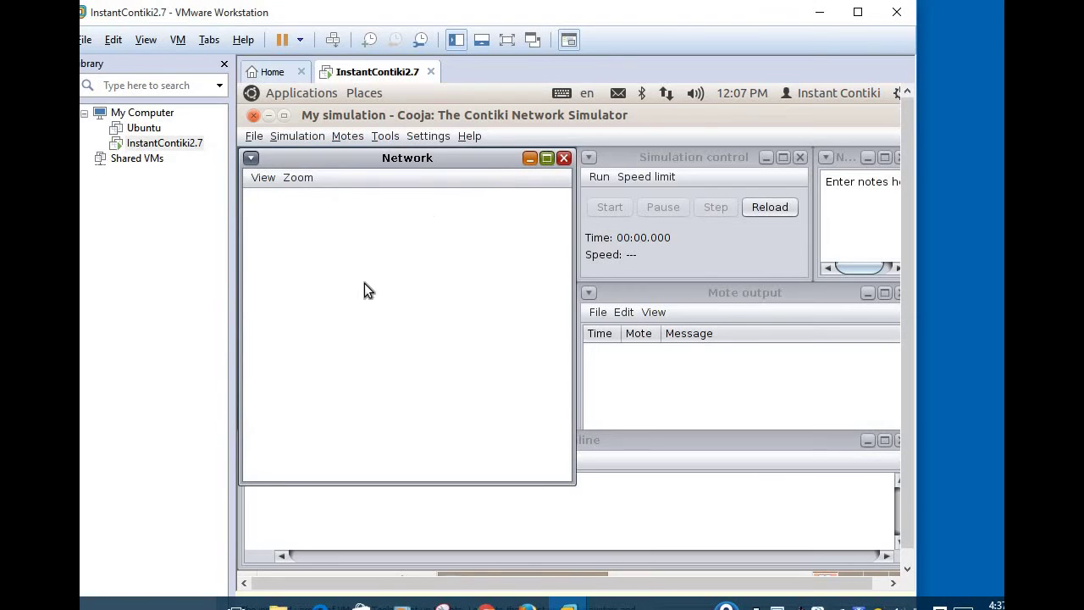
{"action": "left_click", "coordinate": [346, 138]}
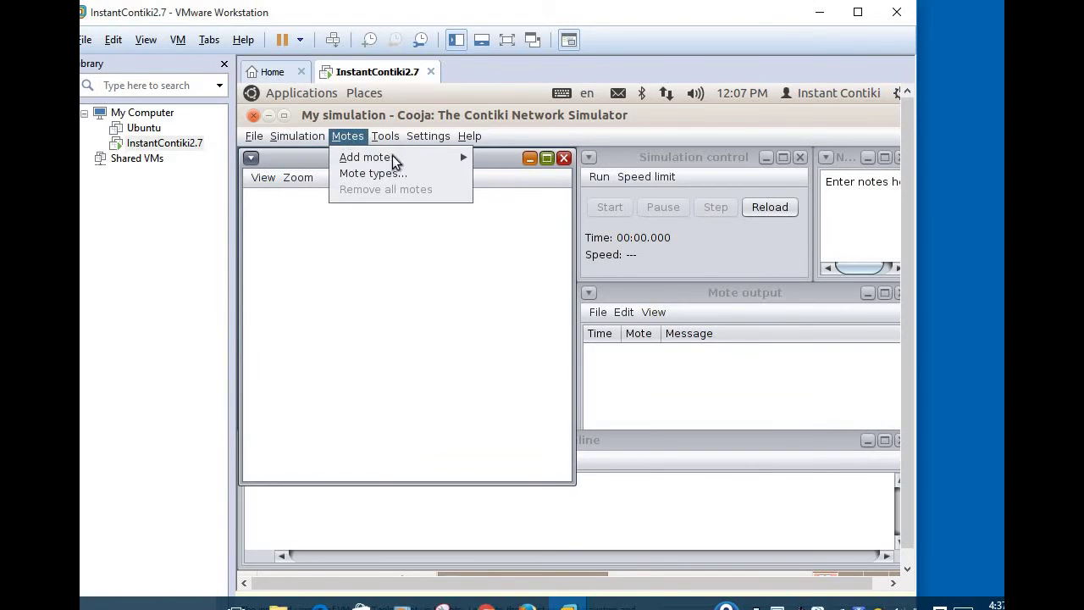
{"action": "mouse_move", "coordinate": [396, 155]}
{"action": "mouse_move", "coordinate": [488, 161]}
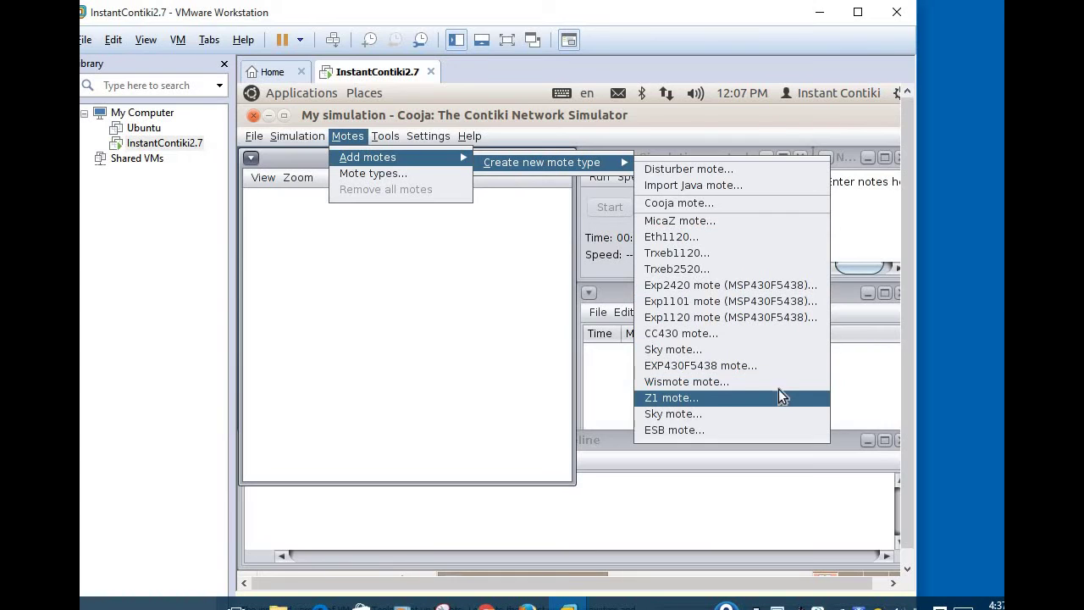
{"action": "left_click", "coordinate": [792, 342]}
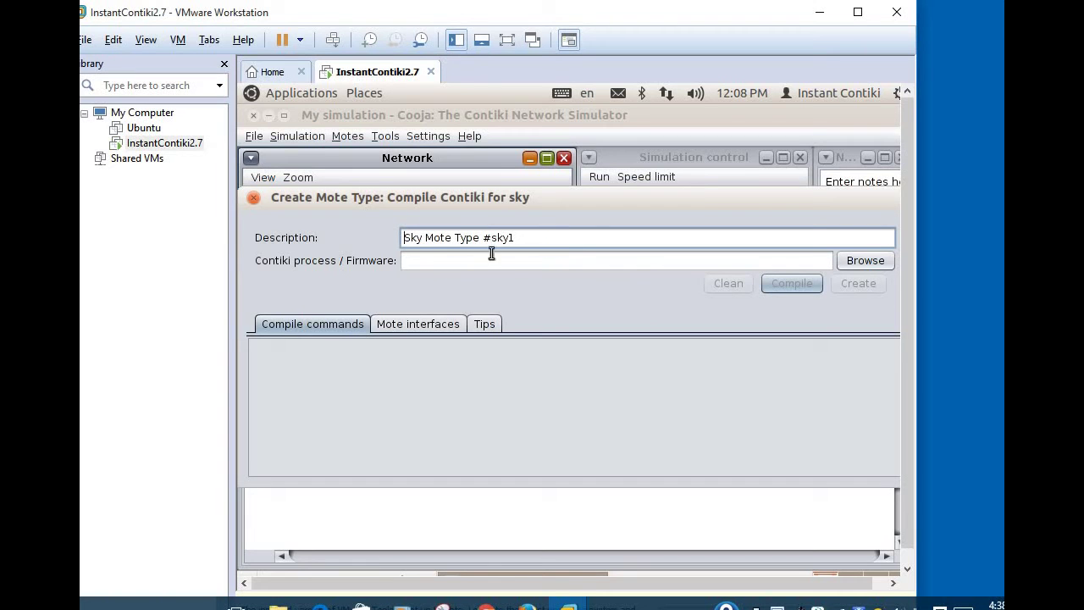
Step: Set the Sky mote firmware to contiki-2.7/examples/hello-world/hello-world.c
{"action": "left_click", "coordinate": [871, 261]}
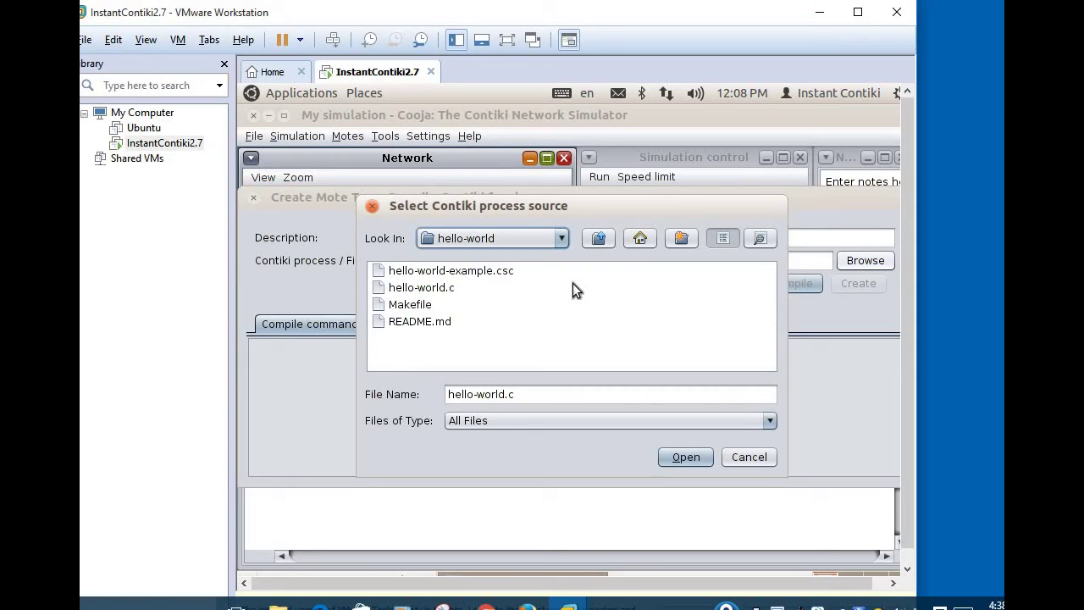
{"action": "left_click", "coordinate": [598, 238]}
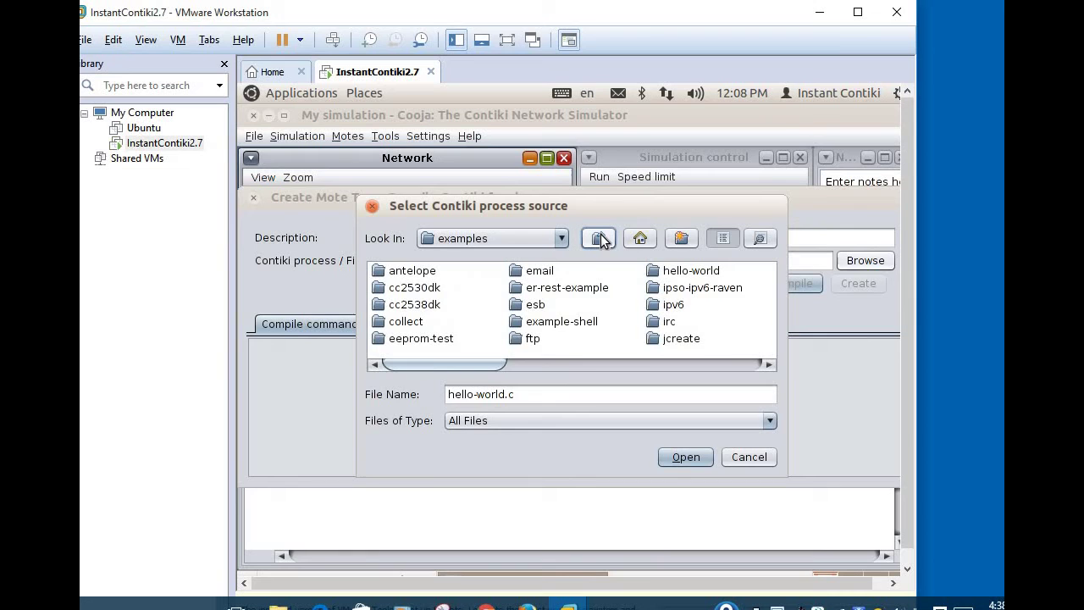
{"action": "left_click", "coordinate": [598, 239]}
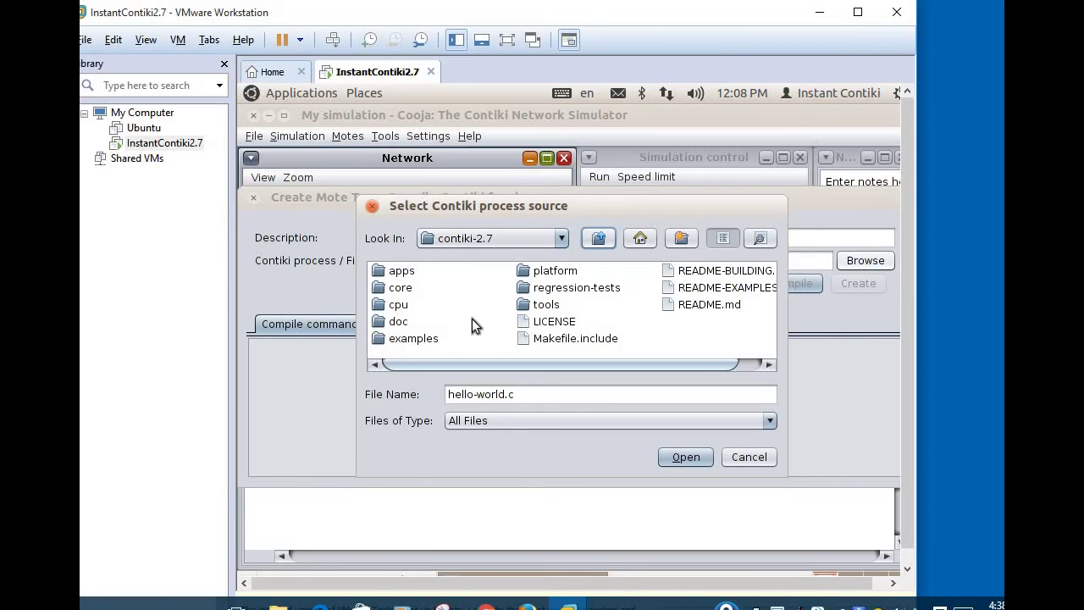
{"action": "double_click", "coordinate": [416, 338]}
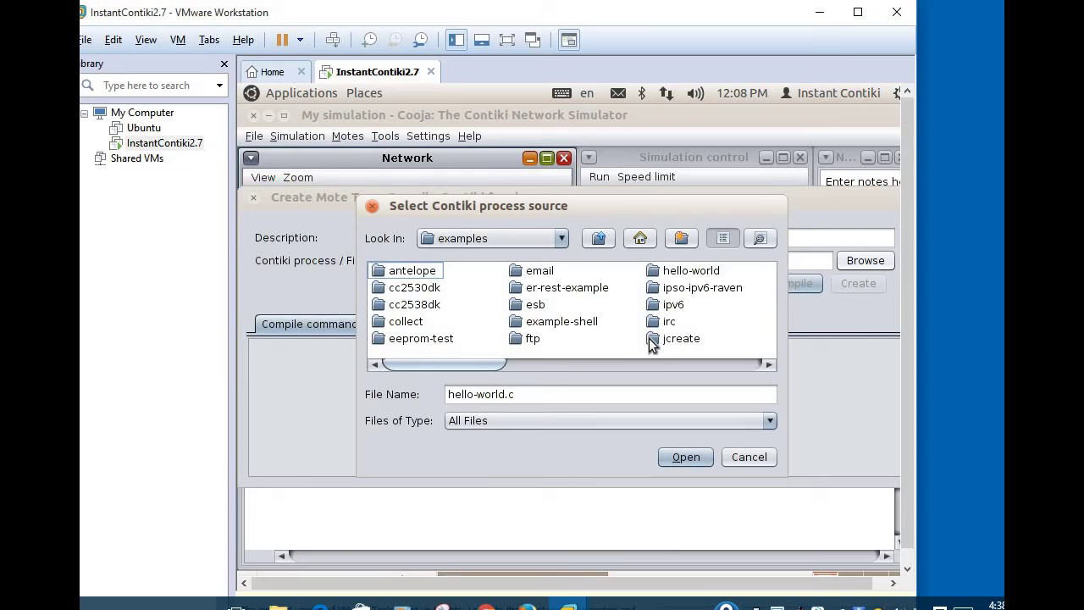
{"action": "left_click", "coordinate": [697, 270]}
{"action": "double_click", "coordinate": [697, 270]}
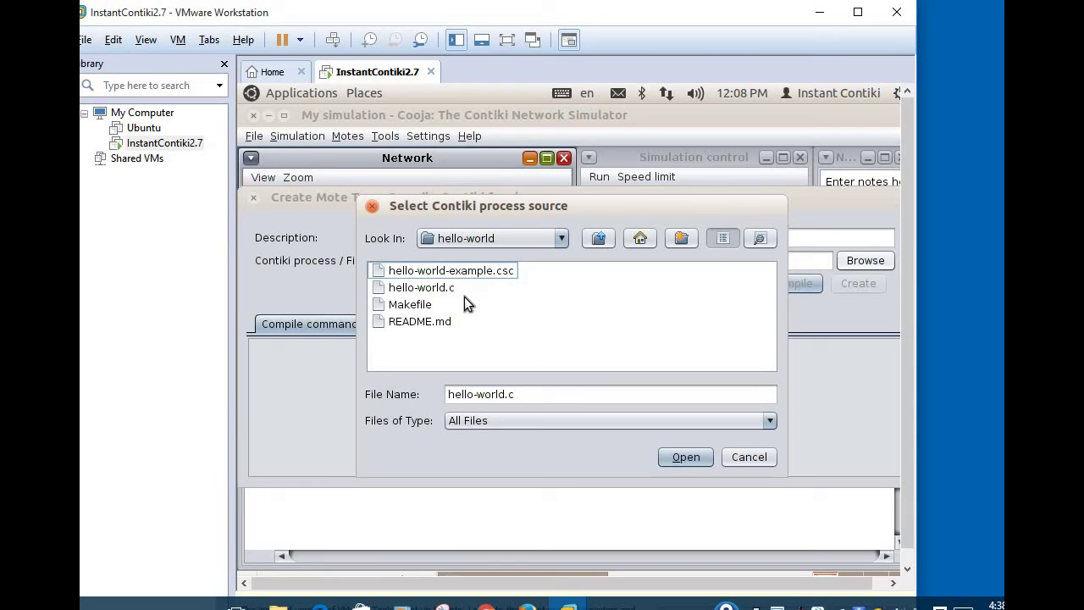
{"action": "double_click", "coordinate": [439, 288]}
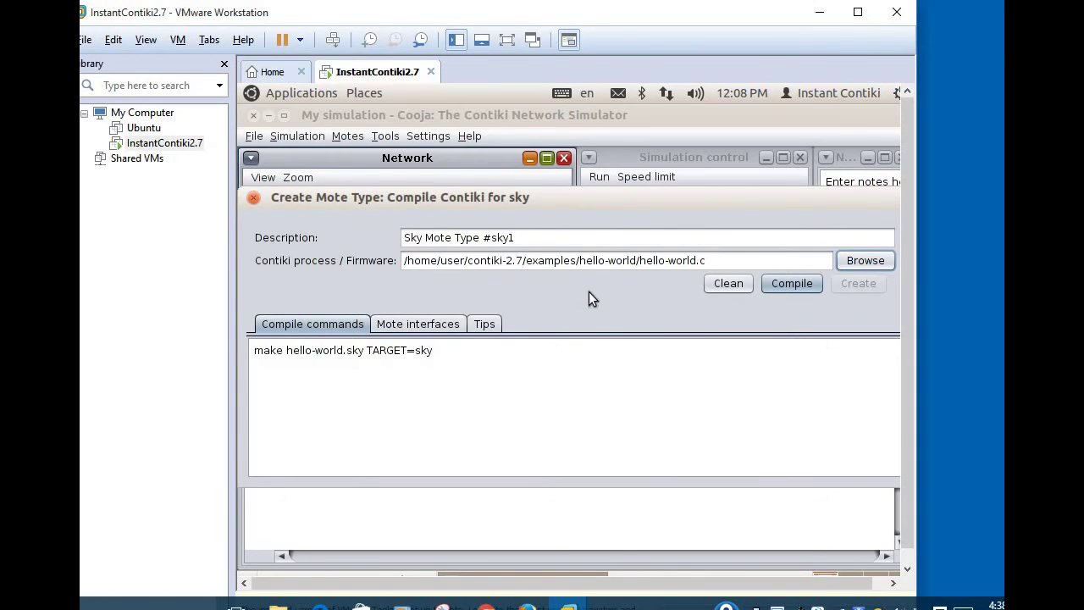
Step: Compile hello-world.c for the Sky mote type to produce hello-world.sky
{"action": "left_click", "coordinate": [791, 285]}
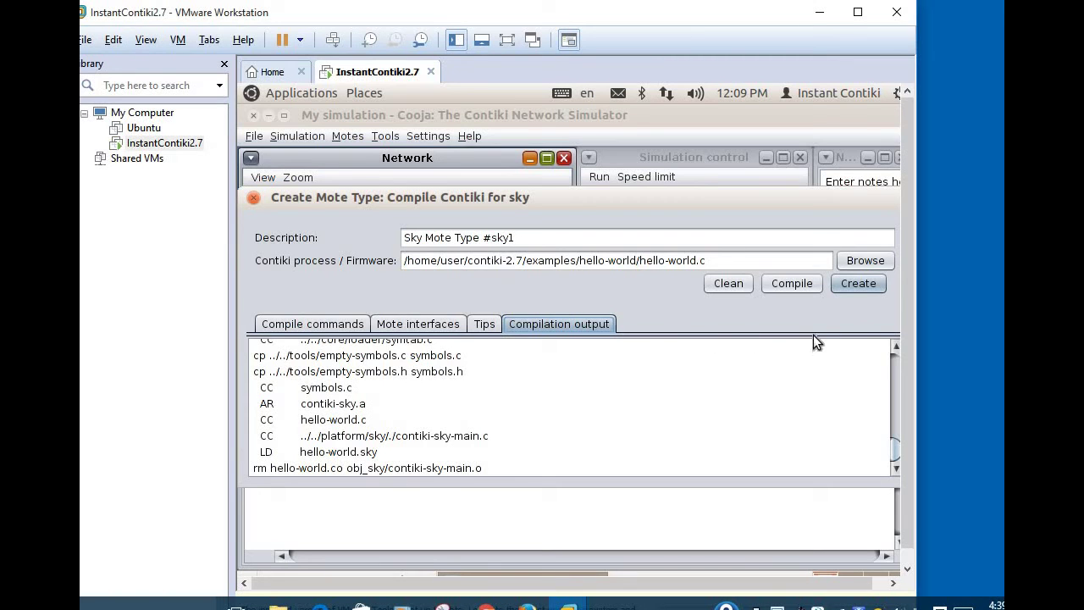
Step: Finish the mote type and add 10 Sky motes with random positioning
{"action": "left_click", "coordinate": [857, 284]}
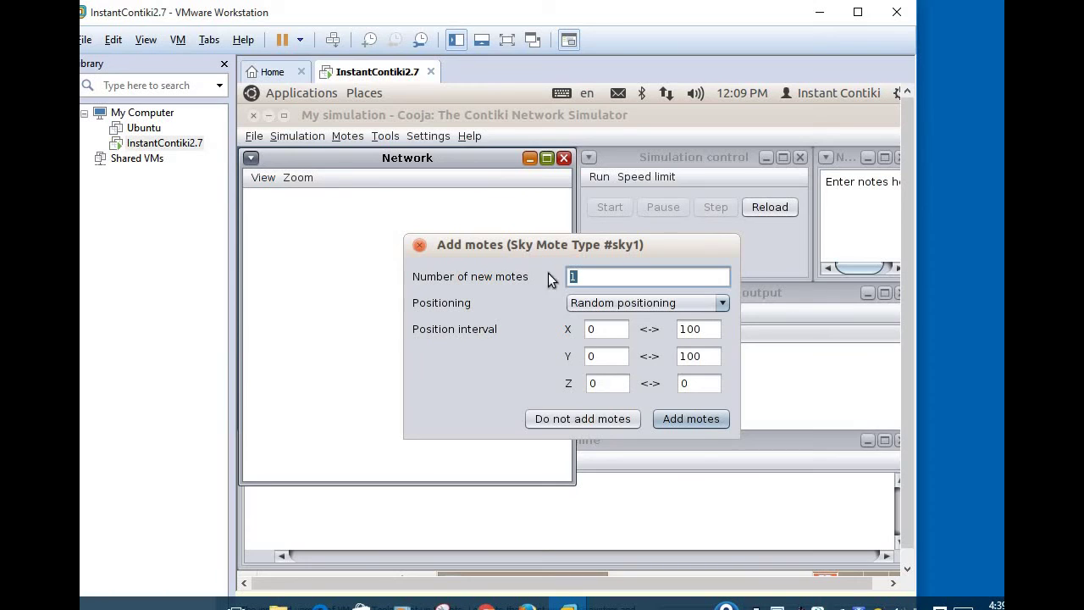
{"action": "left_click", "coordinate": [600, 286]}
{"action": "type", "text": "0"}
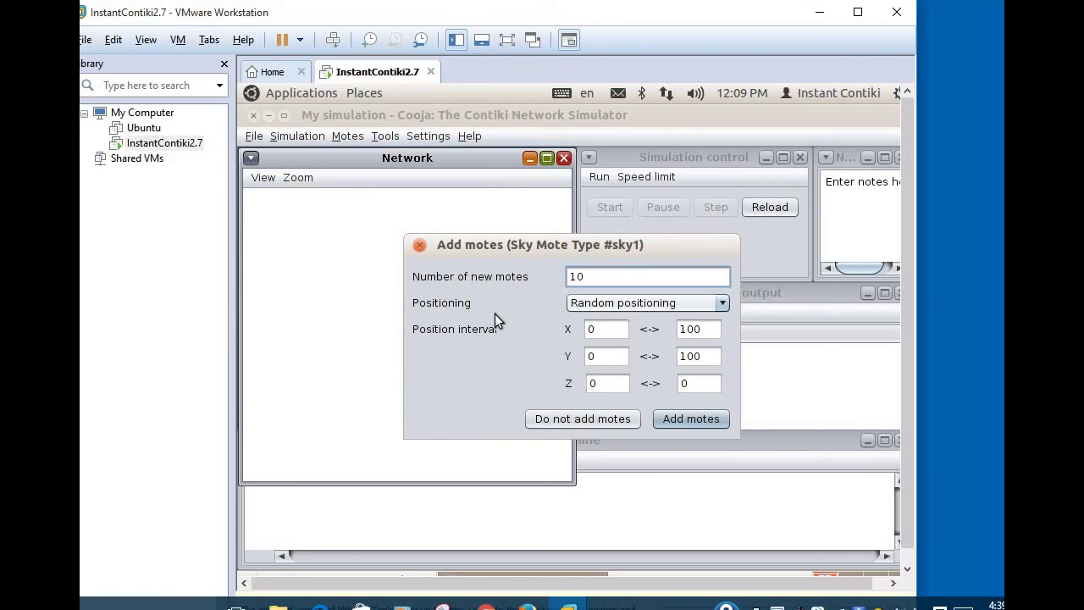
{"action": "left_click", "coordinate": [657, 308]}
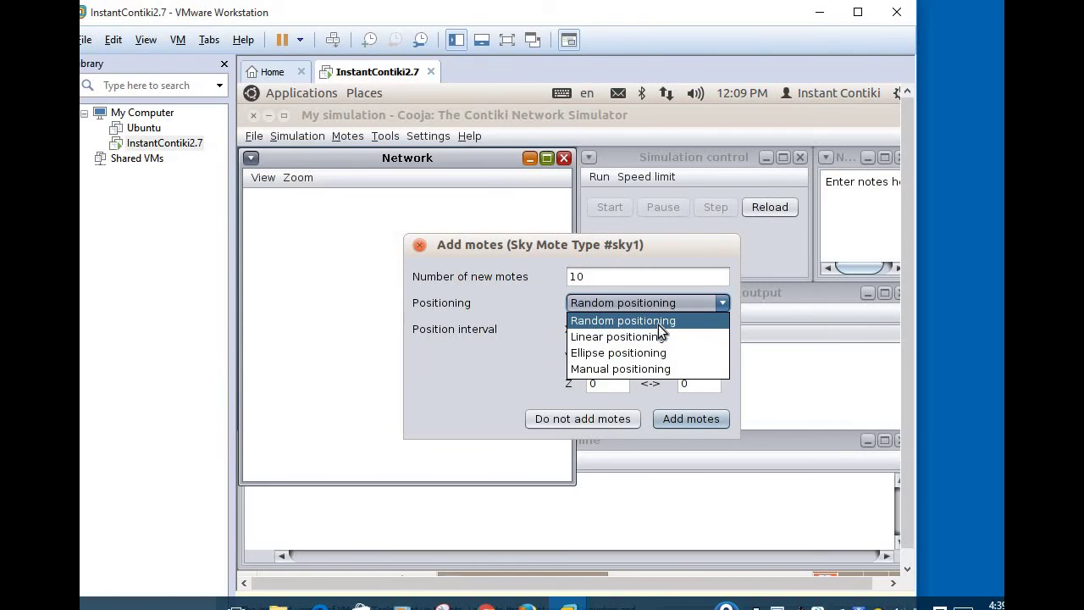
{"action": "left_click", "coordinate": [659, 322]}
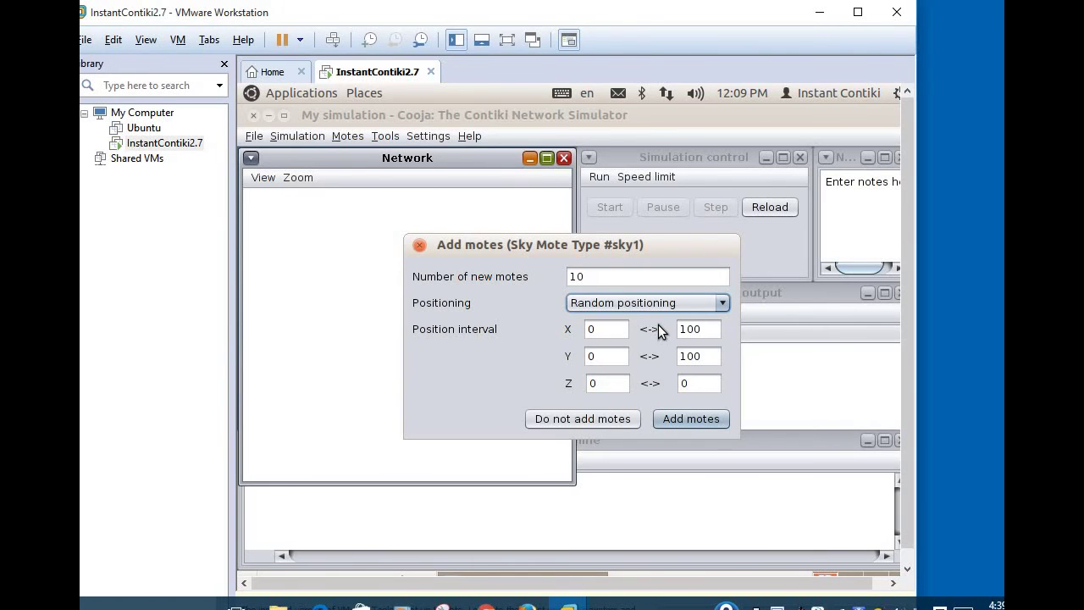
{"action": "left_click", "coordinate": [690, 418]}
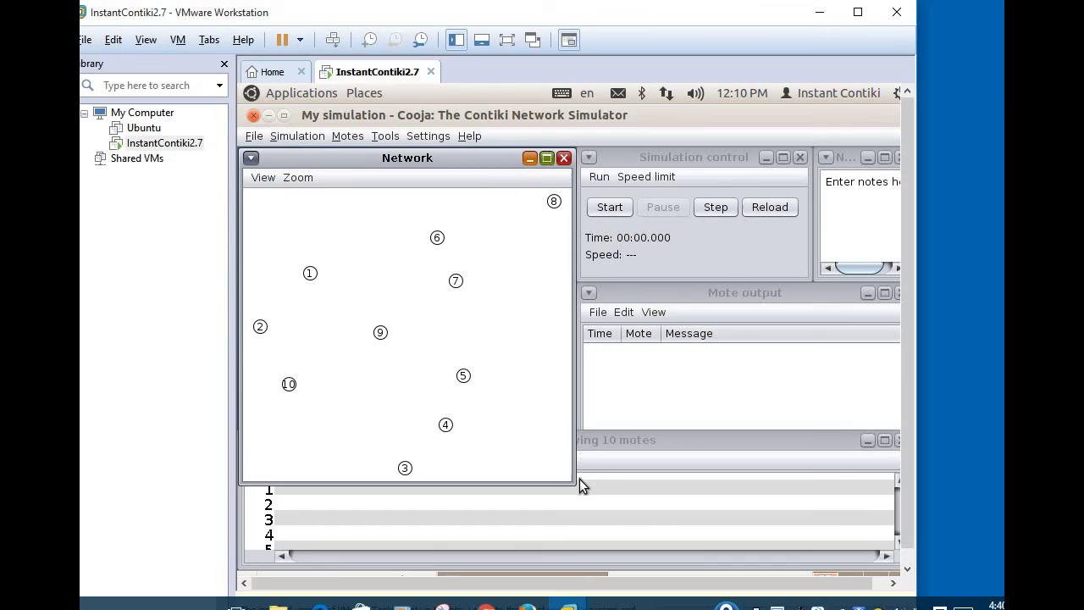
Step: Shrink the Network window and enable its Radio traffic display
{"action": "left_click_drag", "start_coordinate": [567, 477], "coordinate": [568, 424]}
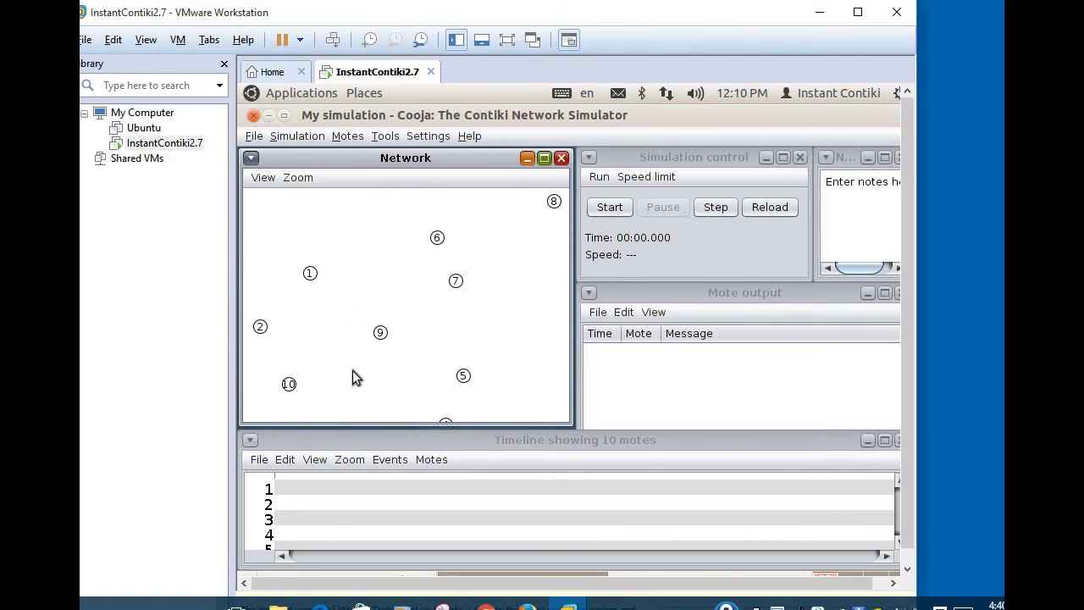
{"action": "left_click", "coordinate": [263, 183]}
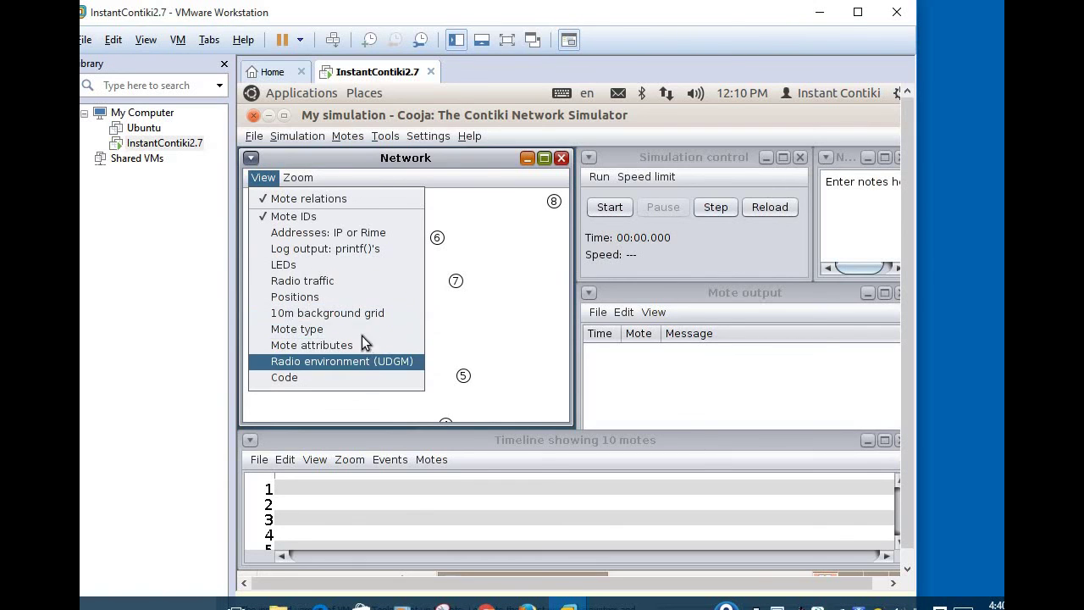
{"action": "left_click", "coordinate": [377, 288]}
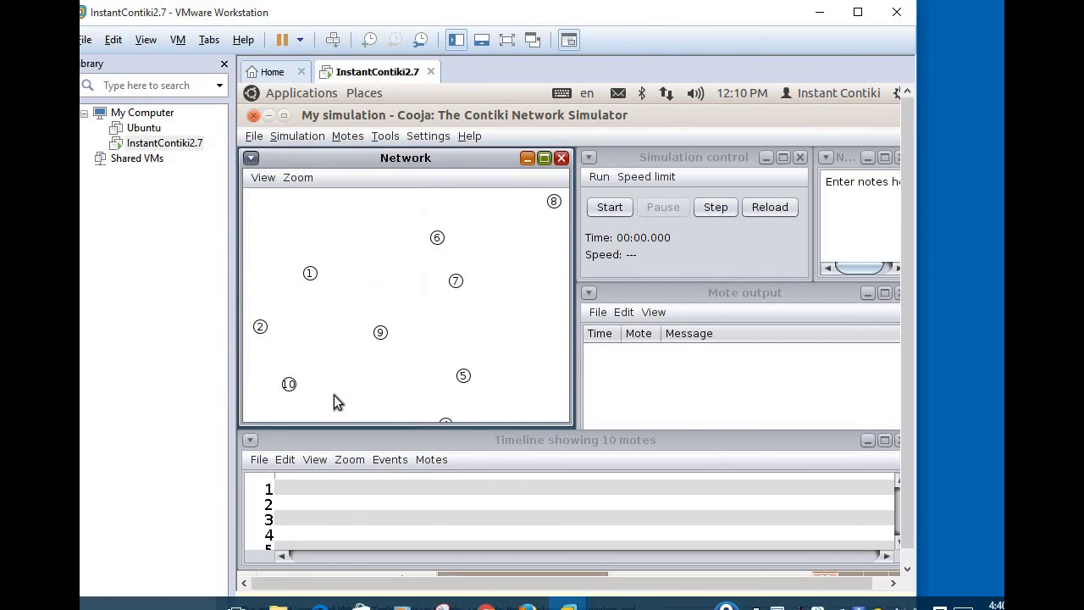
Step: Start the simulation and show mote positions plus a 10m background grid in the Network view
{"action": "left_click", "coordinate": [623, 210]}
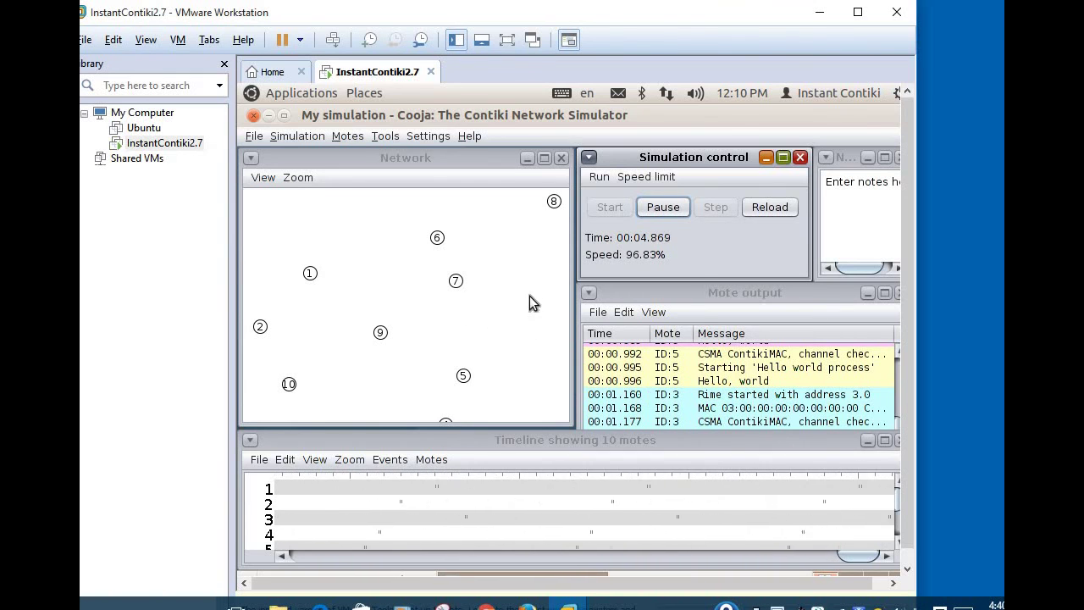
{"action": "left_click", "coordinate": [268, 177]}
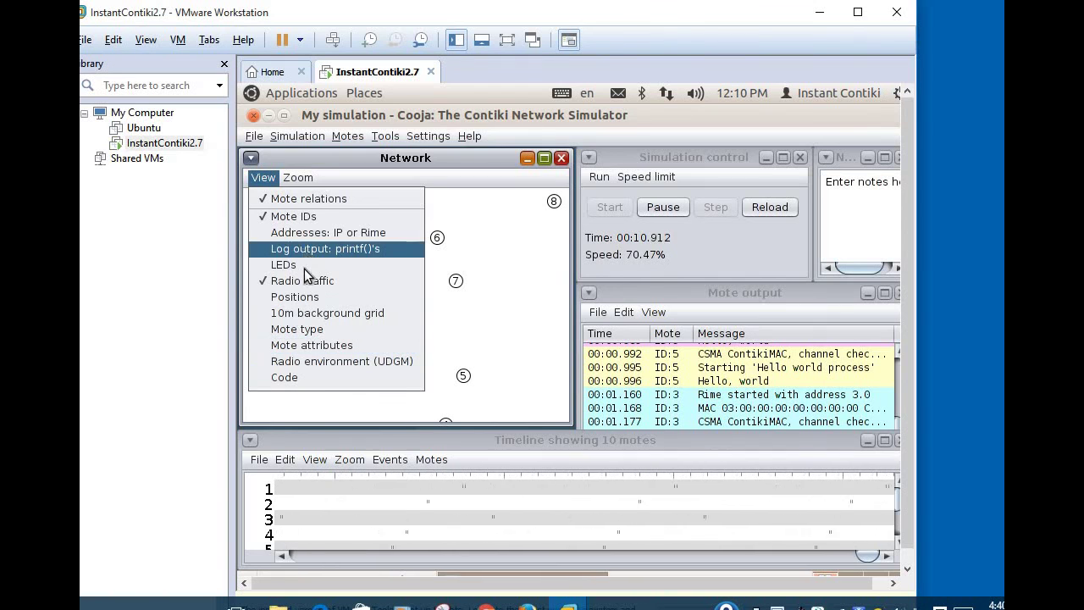
{"action": "left_click", "coordinate": [340, 302]}
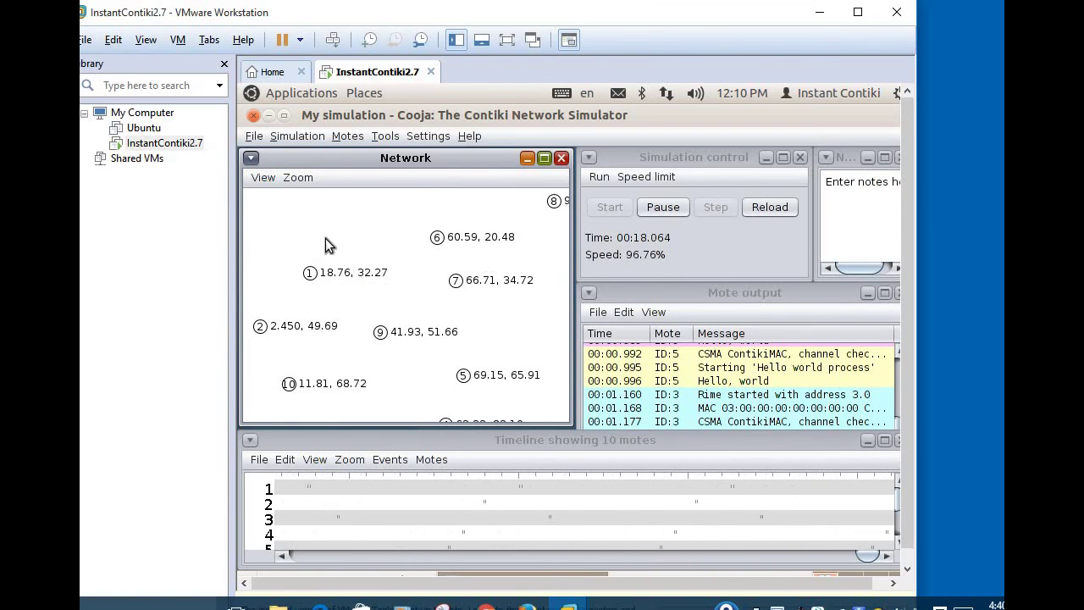
{"action": "left_click", "coordinate": [268, 181]}
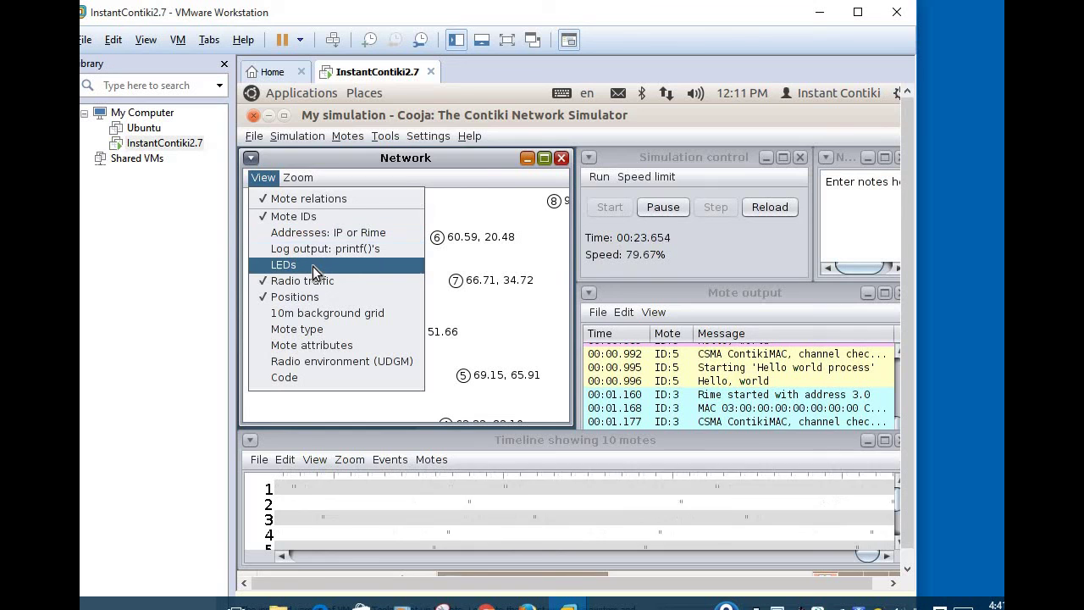
{"action": "left_click", "coordinate": [328, 315]}
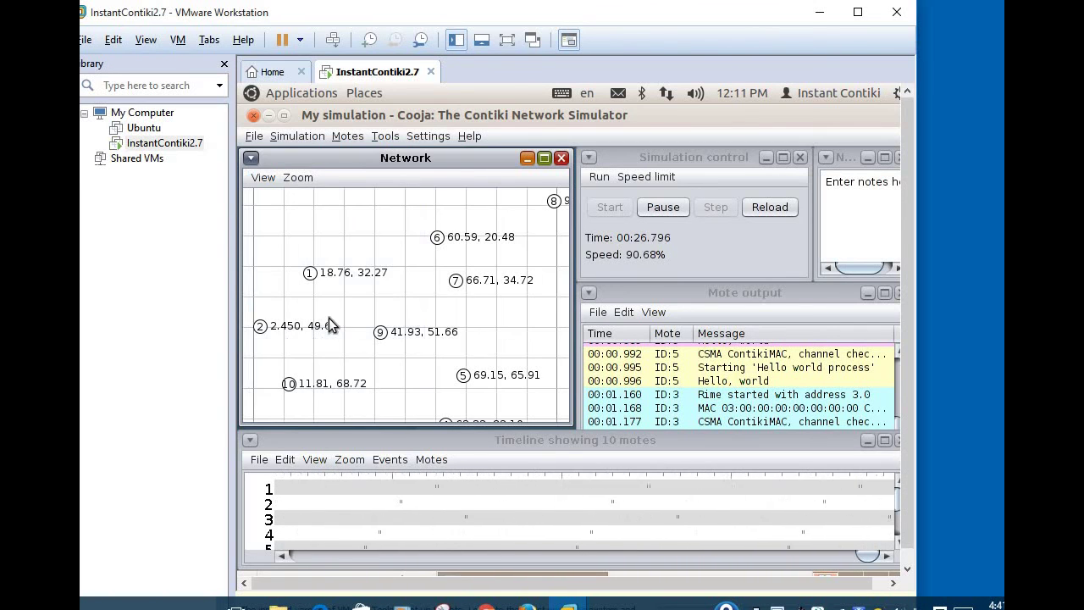
{"action": "left_click", "coordinate": [263, 183]}
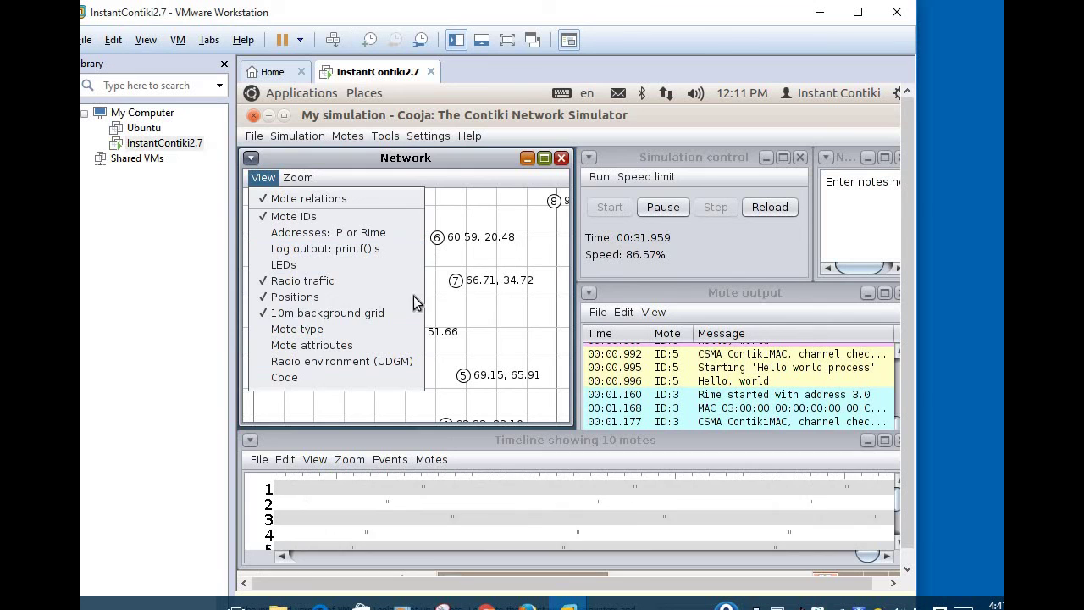
Step: Bring the Mote output and Timeline windows to the front
{"action": "left_click", "coordinate": [742, 254]}
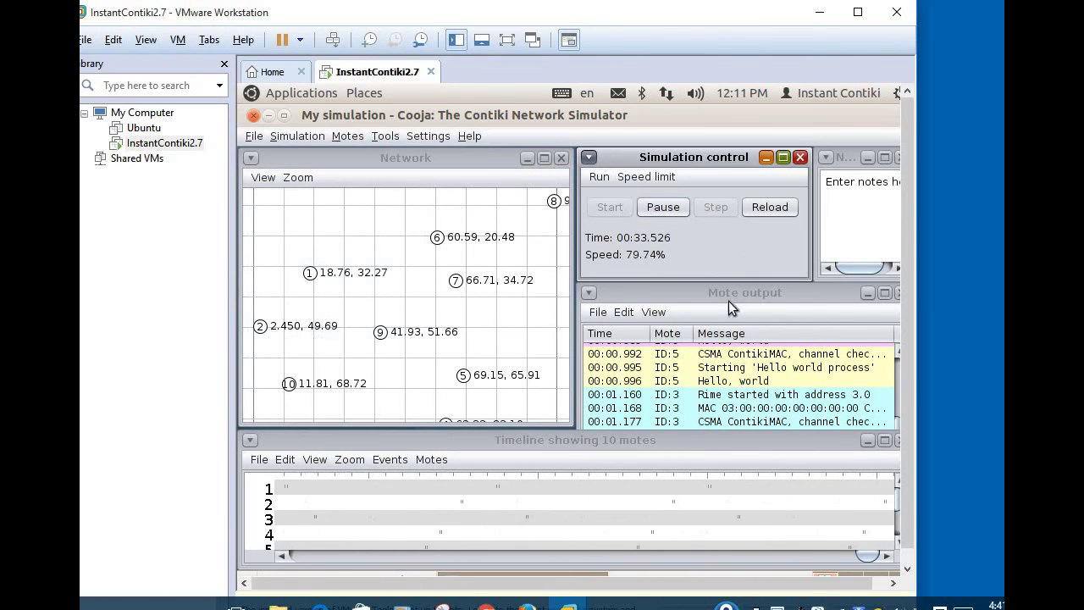
{"action": "left_click", "coordinate": [695, 363]}
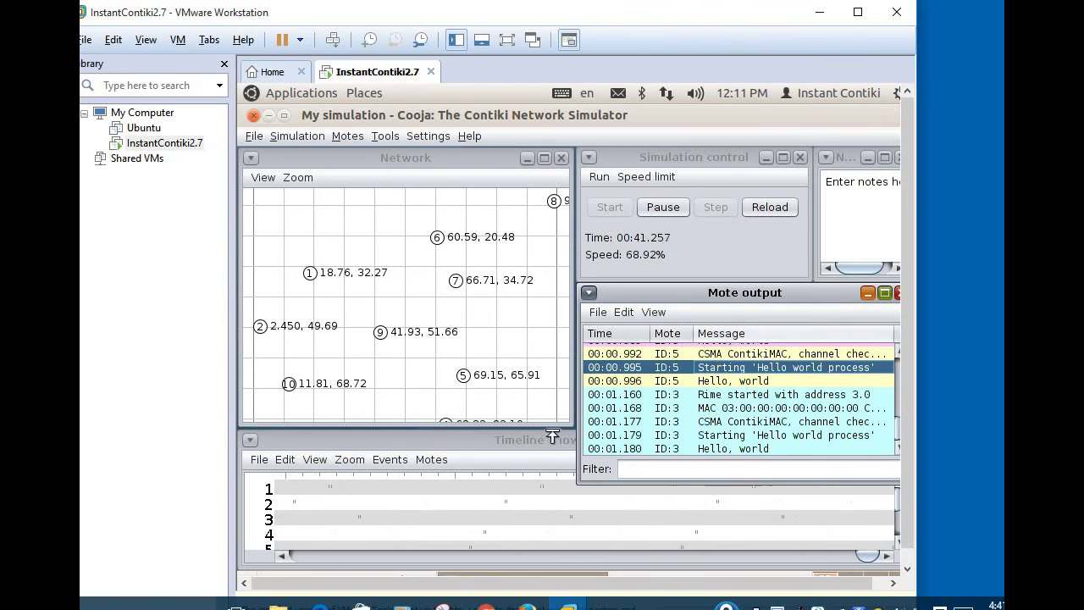
{"action": "left_click", "coordinate": [523, 433]}
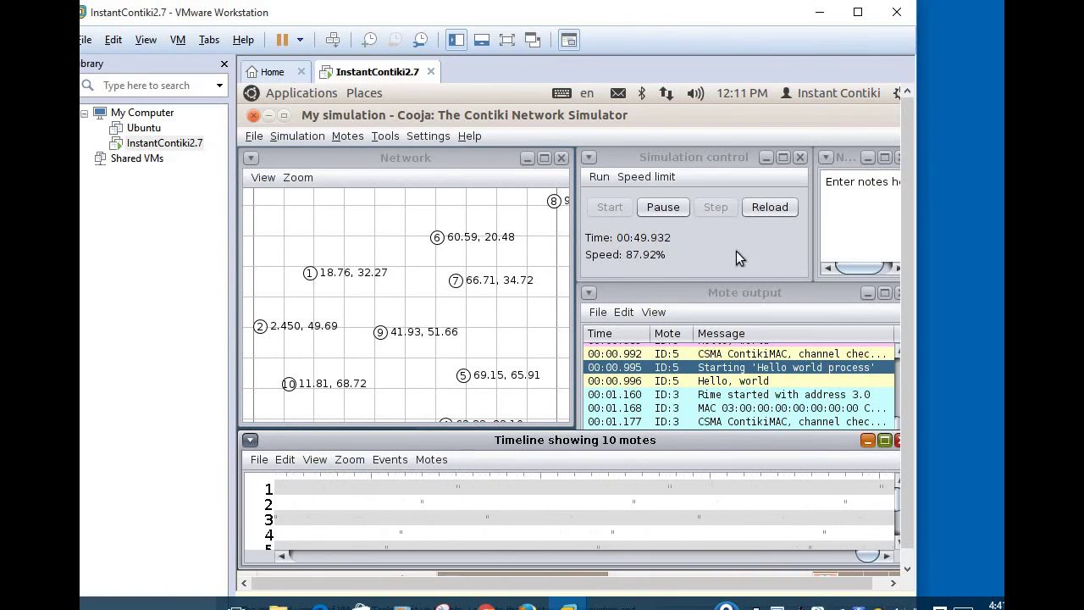
Step: Pause the simulation and single-step it forward to 00:51.793
{"action": "left_click", "coordinate": [664, 207]}
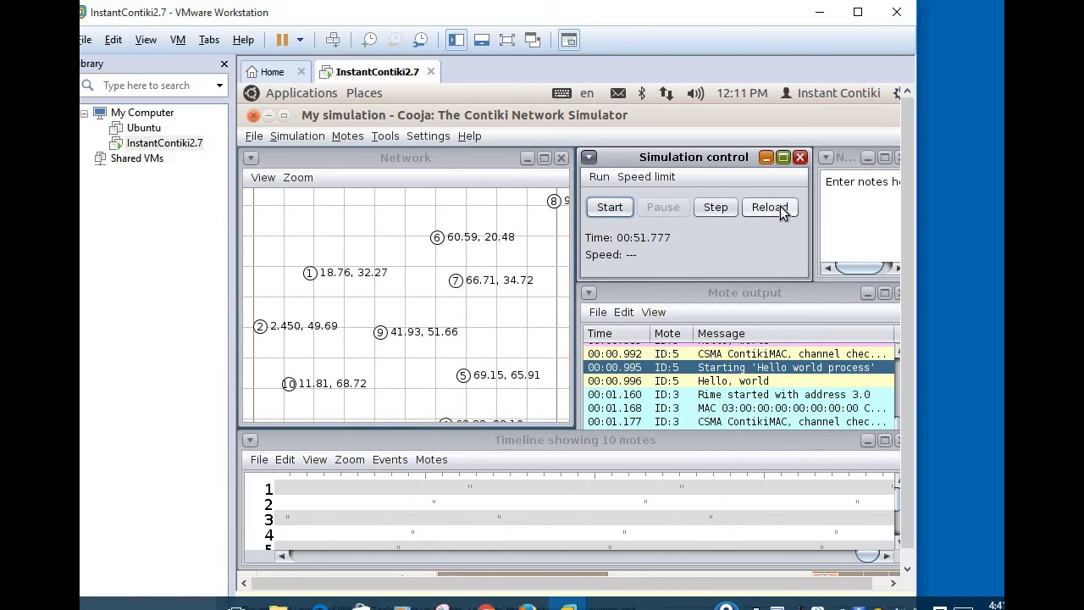
{"action": "left_click", "coordinate": [713, 214]}
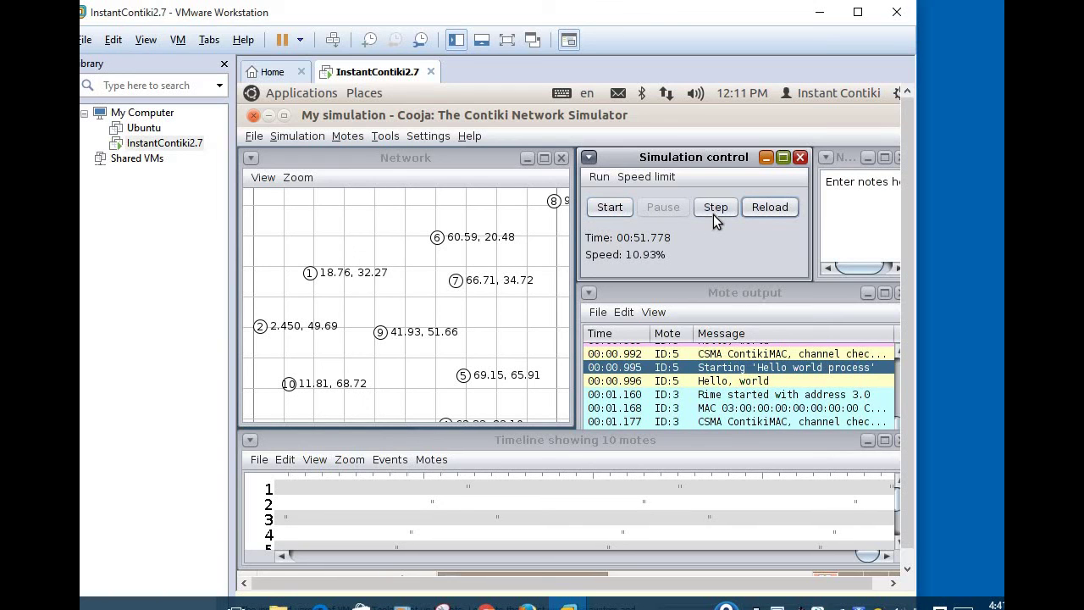
{"action": "left_click", "coordinate": [713, 214]}
{"action": "left_click", "coordinate": [713, 214]}
{"action": "left_click", "coordinate": [719, 208]}
{"action": "left_click", "coordinate": [715, 209]}
{"action": "left_click", "coordinate": [716, 209]}
{"action": "left_click", "coordinate": [716, 209]}
{"action": "left_click", "coordinate": [716, 209]}
{"action": "left_click", "coordinate": [715, 209]}
{"action": "left_click", "coordinate": [716, 209]}
{"action": "left_click", "coordinate": [715, 209]}
Step: Exit Cooja without saving and list the cooja folder with ls
{"action": "left_click", "coordinate": [253, 115]}
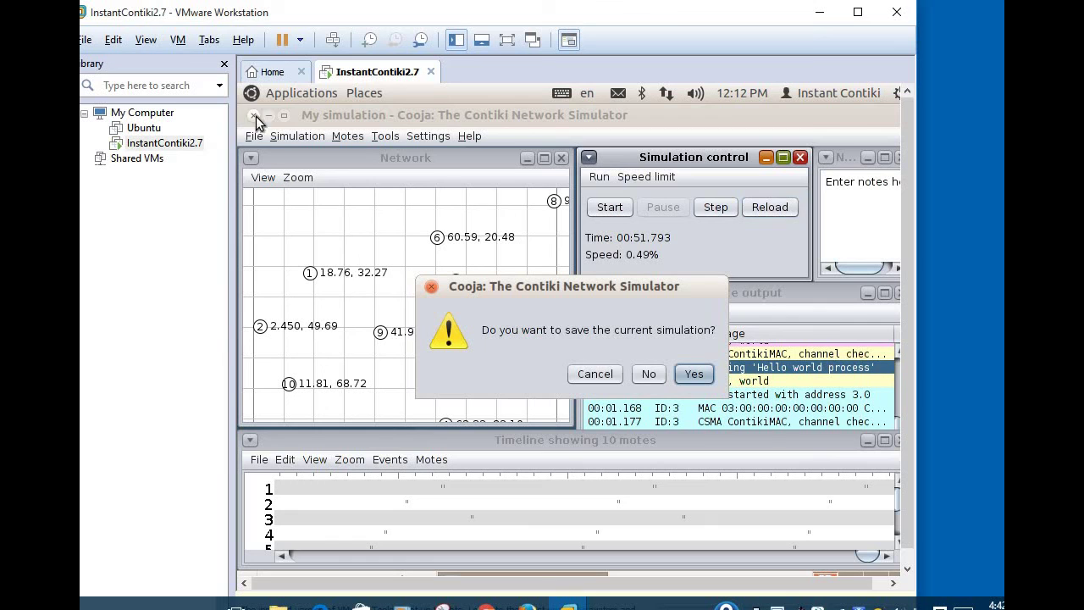
{"action": "left_click", "coordinate": [646, 375]}
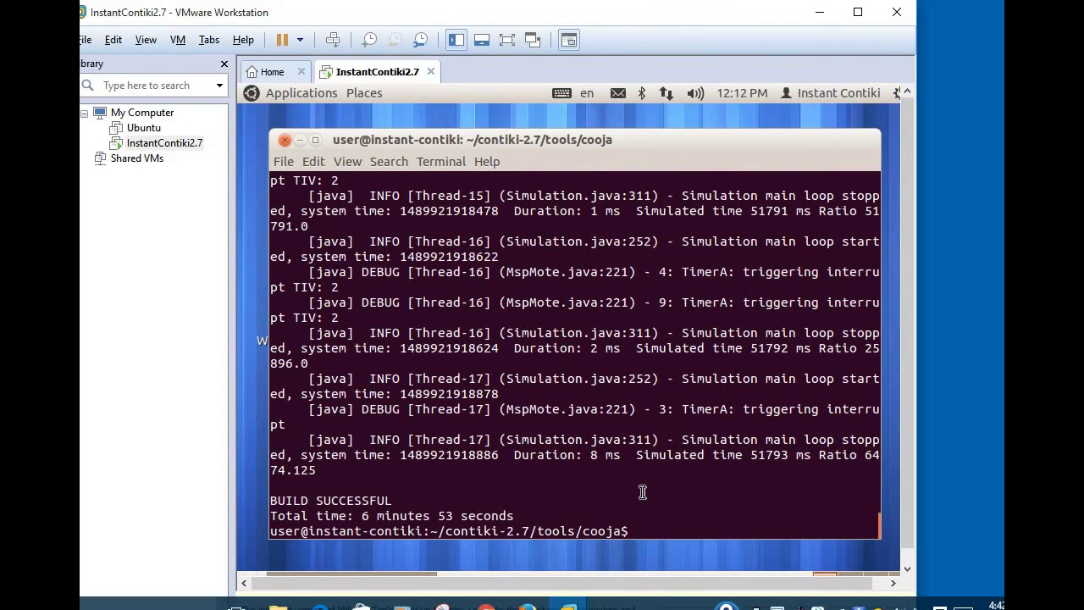
{"action": "type", "text": "ls"}
{"action": "key", "text": "Return"}
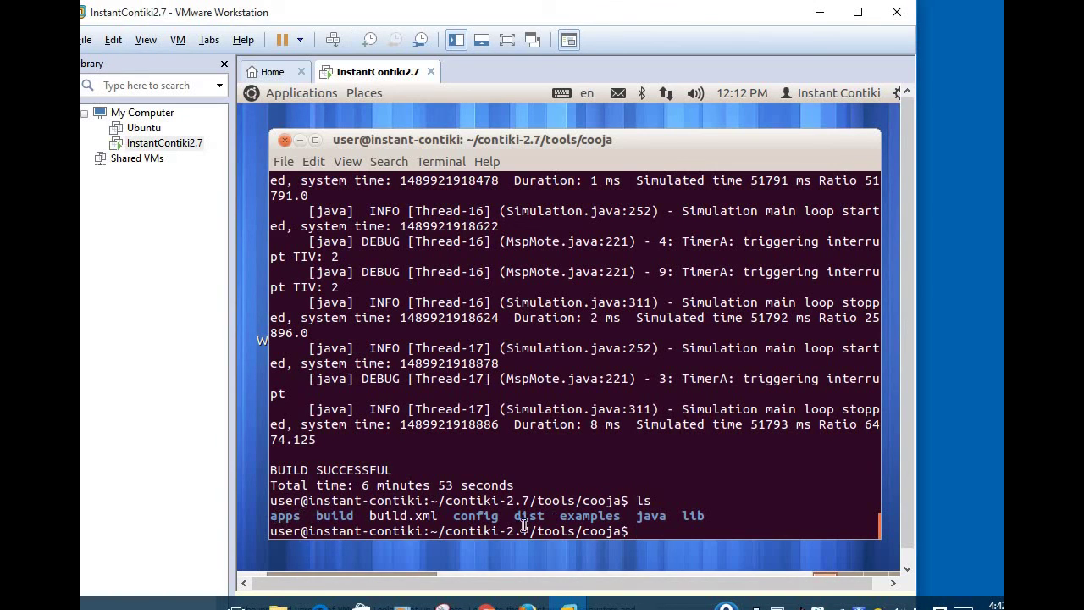
Step: Change into the apps folder and list its contents
{"action": "type", "text": "cd apps"}
{"action": "key", "text": "Return"}
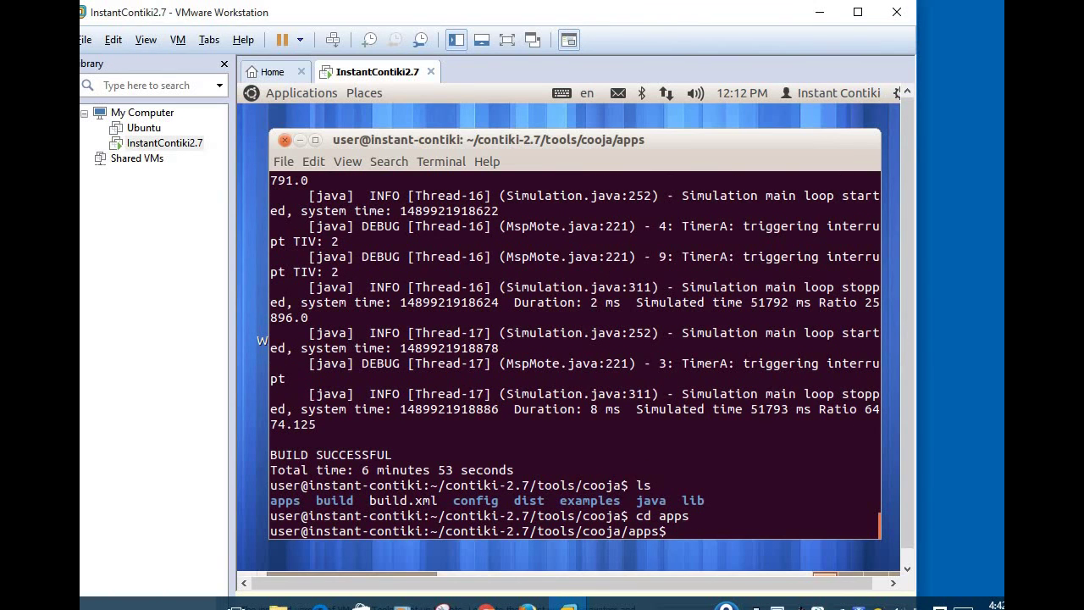
{"action": "type", "text": "ls"}
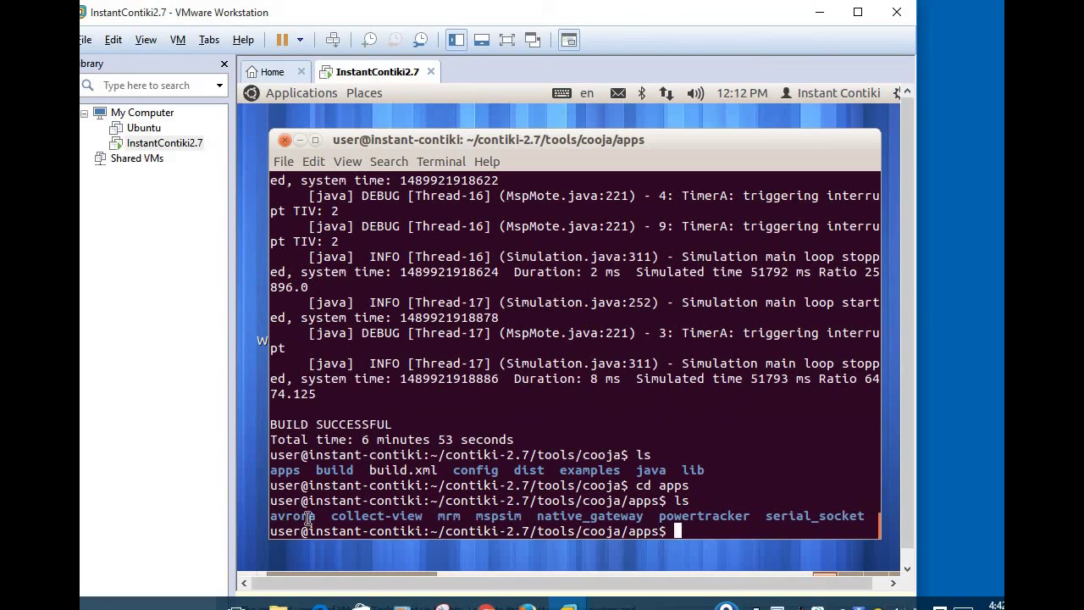